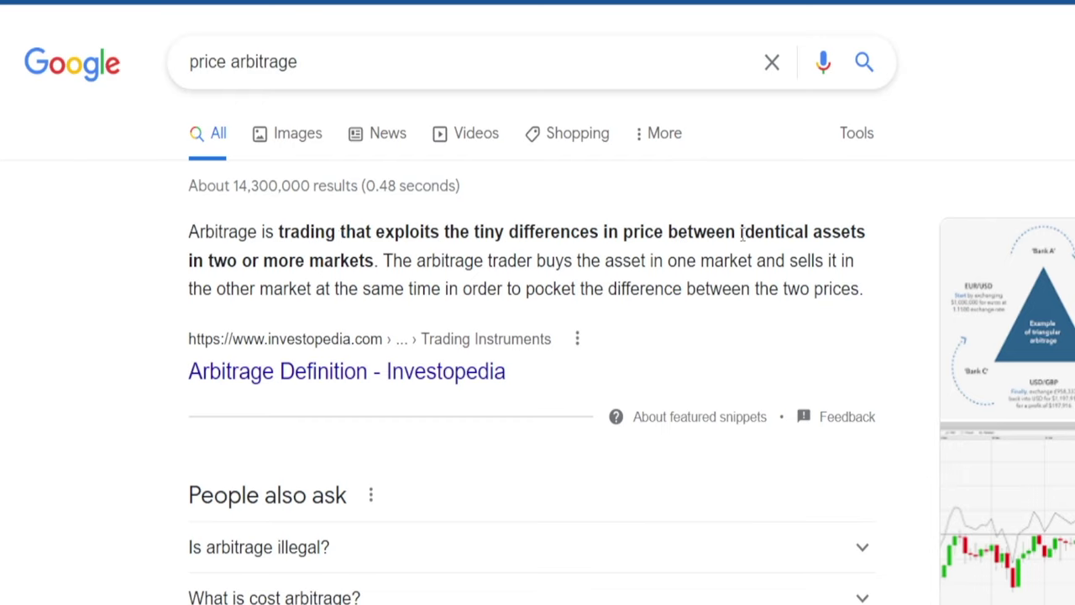
# Step: Highlight the phrase 'two or more markets' in the price arbitrage snippet
pyautogui.moveTo(208, 265); pyautogui.dragTo(377, 266)
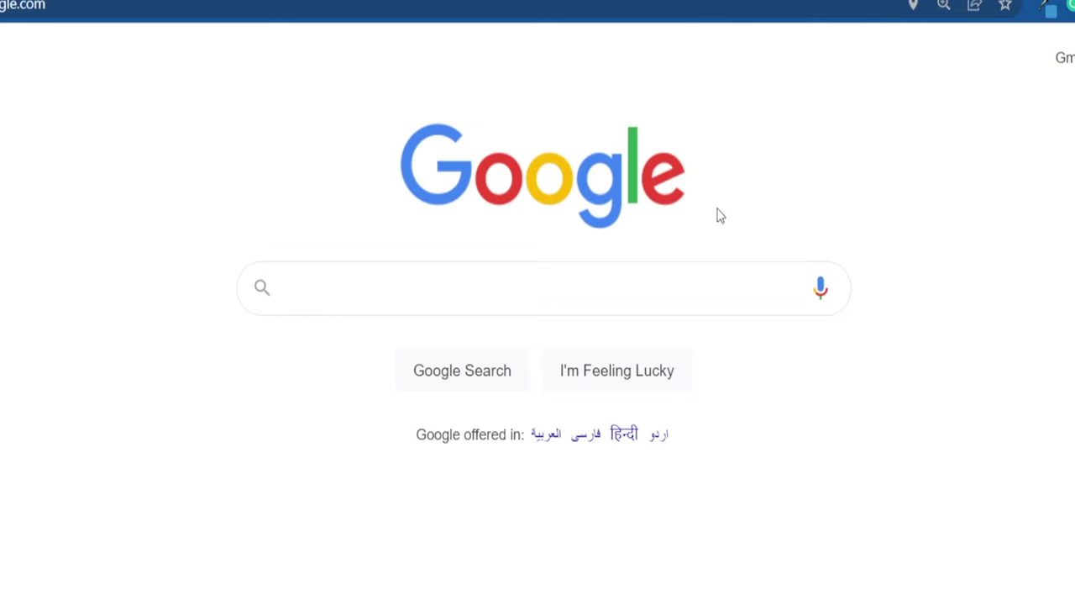
# Step: Generate YouAutocompleteMe keyword suggestions for '5 things you didn't know about'
pyautogui.click(557, 307)
pyautogui.write("5 things you didn't know about")
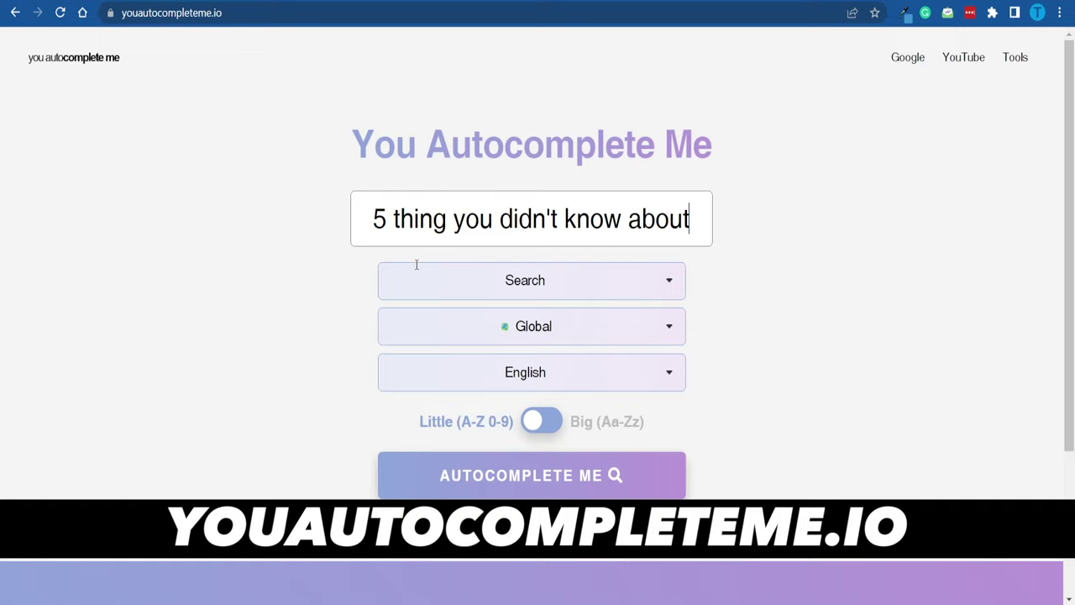
pyautogui.click(611, 467)
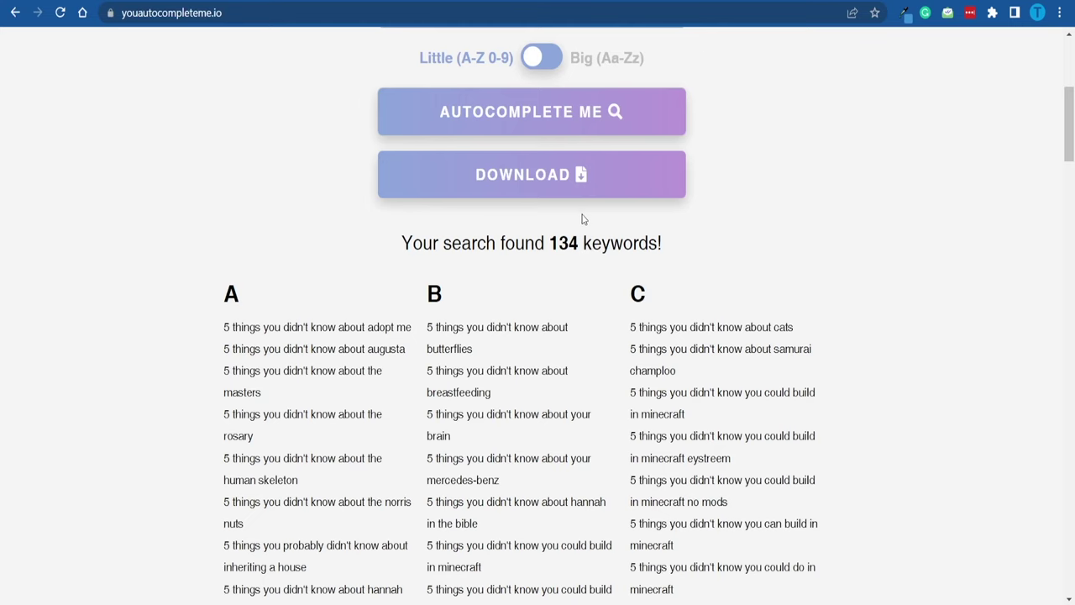
# Step: Scroll to the Y column and select '5 things you didn't know about your mercedes-benz'
pyautogui.scroll(-1, 622, 206)
pyautogui.scroll(-4, 624, 453)
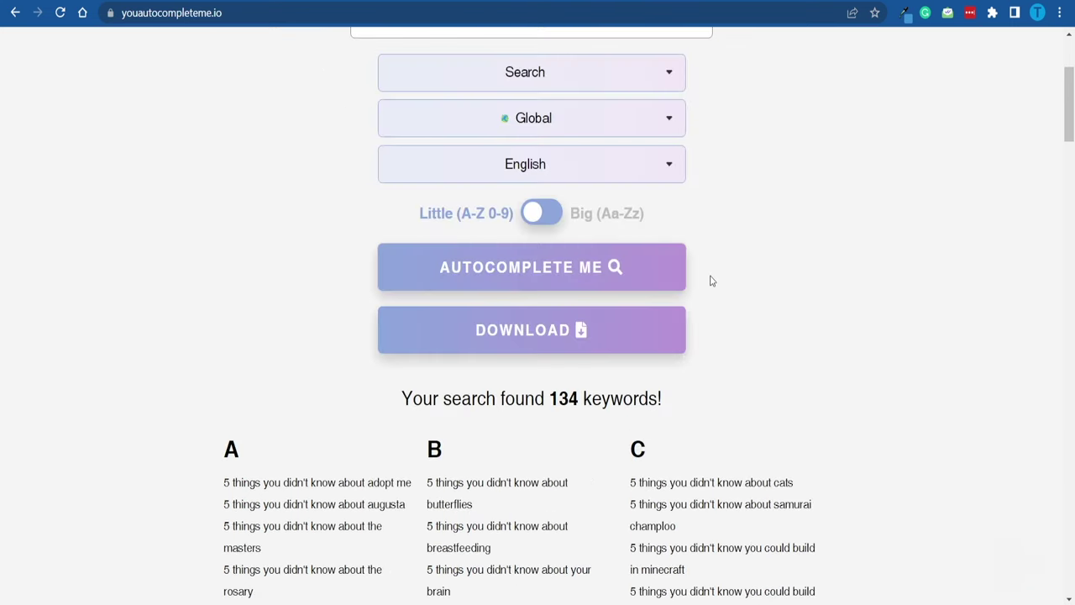
pyautogui.scroll(-9, 347, 458)
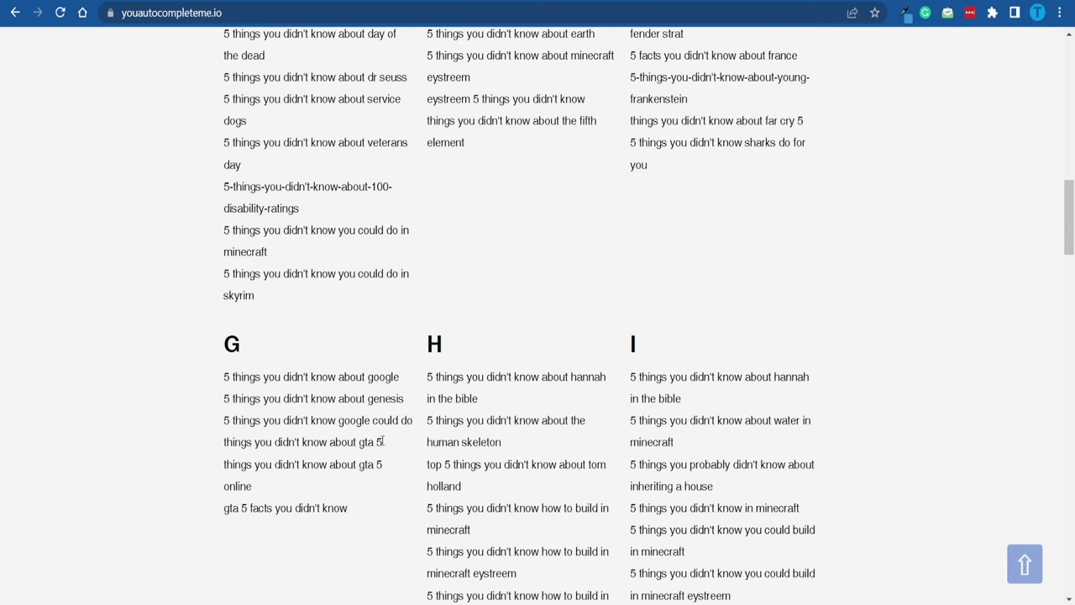
pyautogui.scroll(-12, 384, 357)
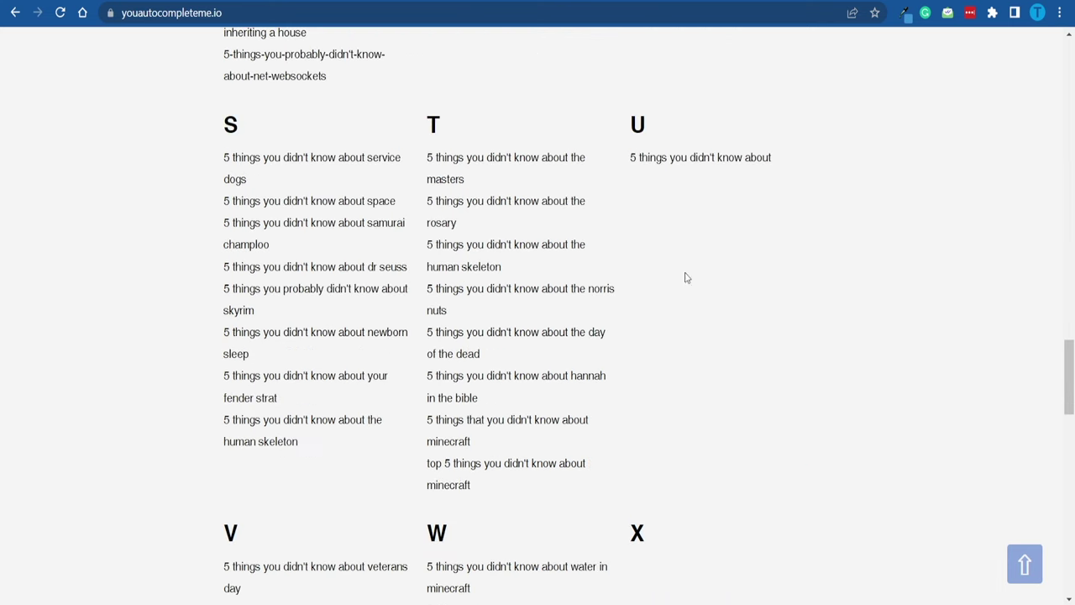
pyautogui.scroll(-10, 628, 282)
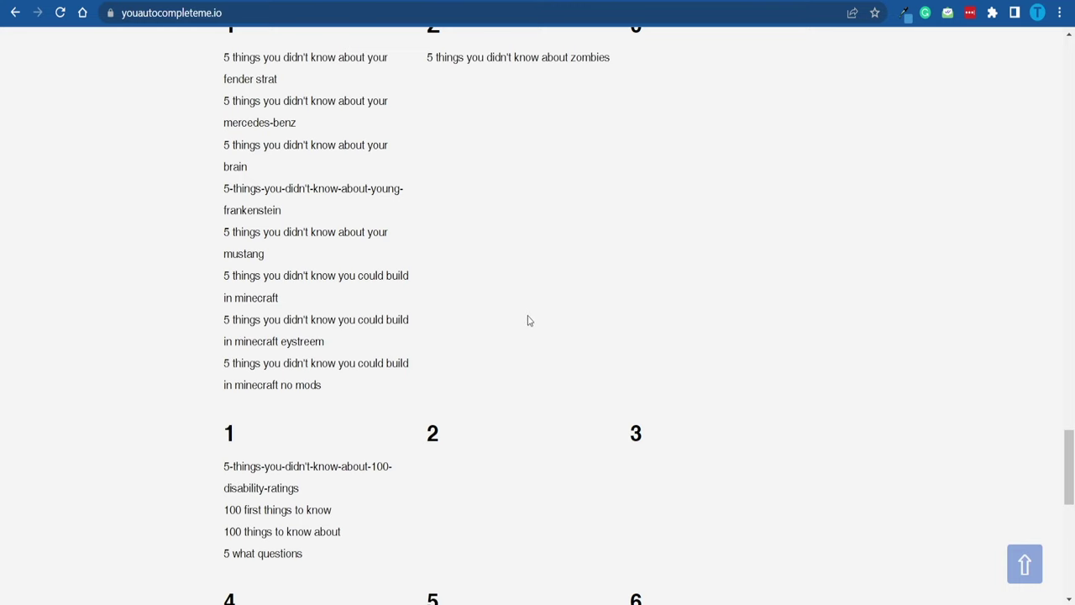
pyautogui.scroll(-4, 528, 320)
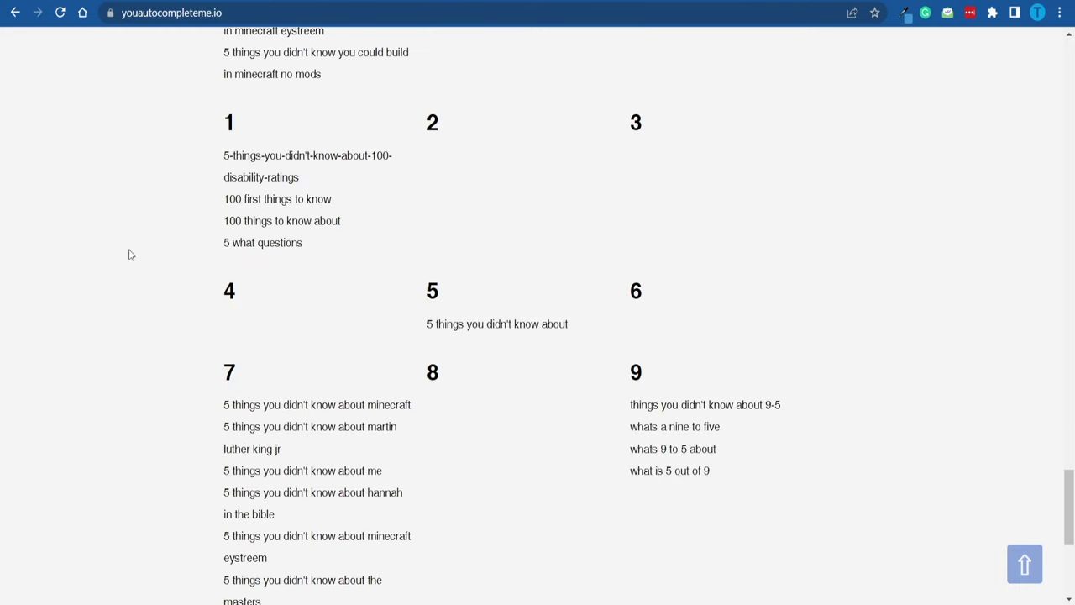
pyautogui.scroll(-2, 462, 449)
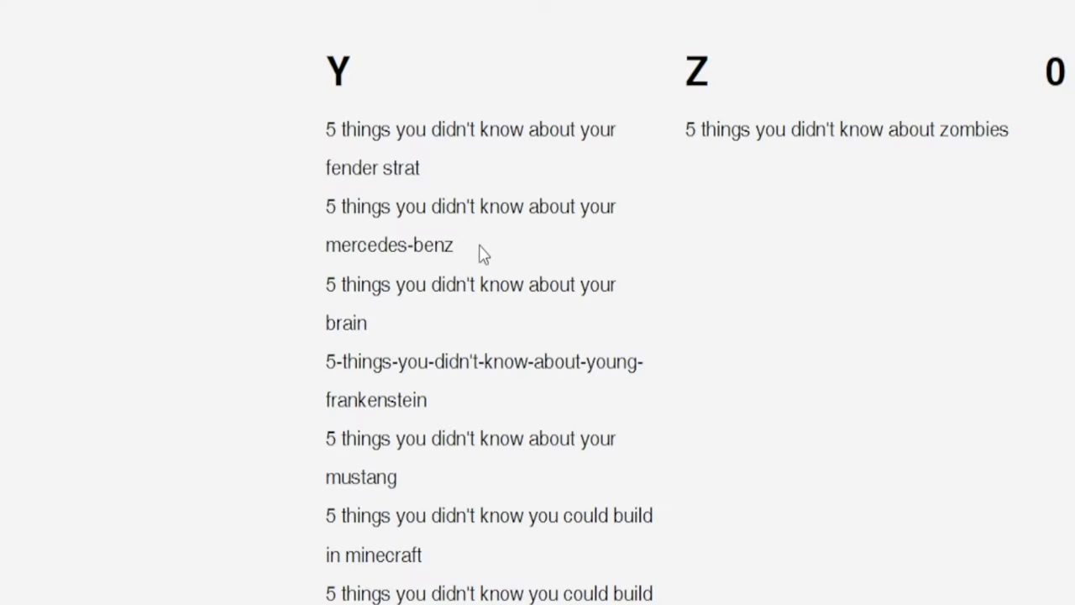
pyautogui.moveTo(328, 71); pyautogui.dragTo(486, 249)
pyautogui.tripleClick(588, 232)
pyautogui.hotkey('ctrl', 'c')
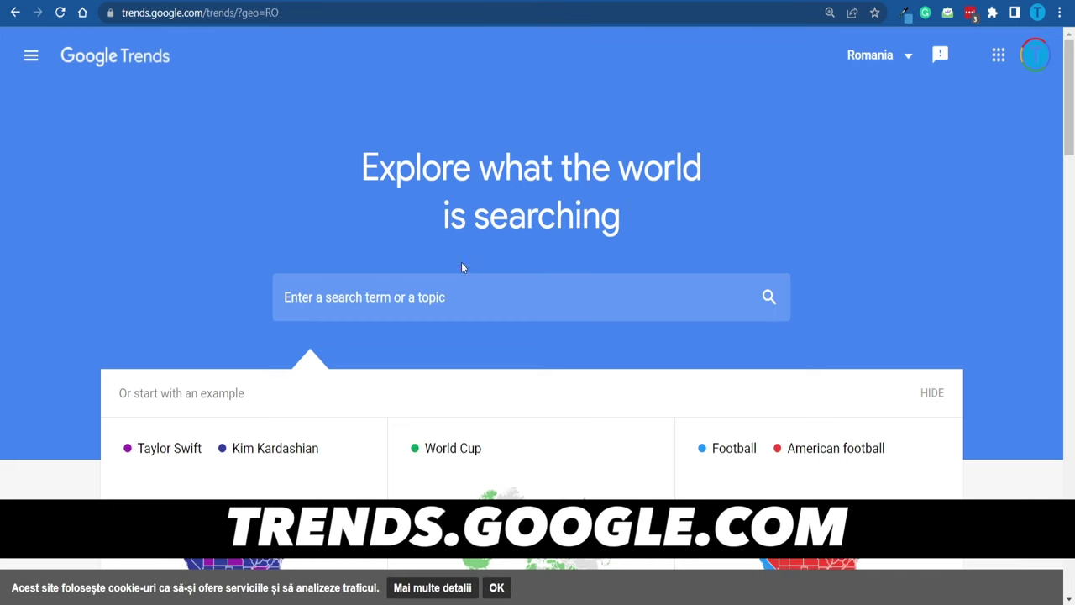
# Step: Search Google Trends for the pasted mercedes-benz keyword and inspect its interest-over-time chart
pyautogui.click(359, 297)
pyautogui.hotkey('ctrl', 'v')
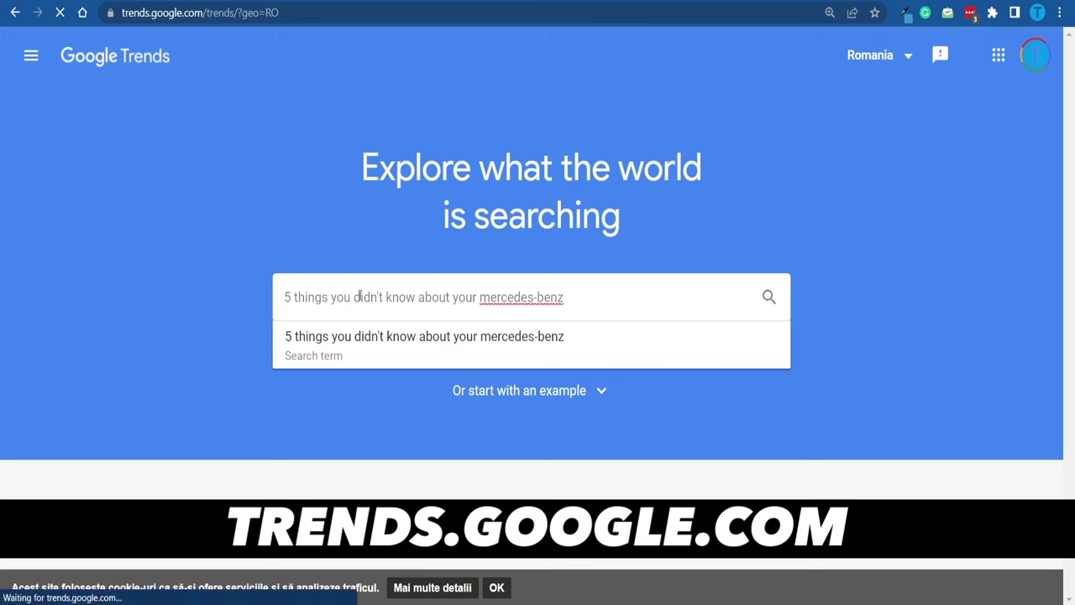
pyautogui.press('Return')
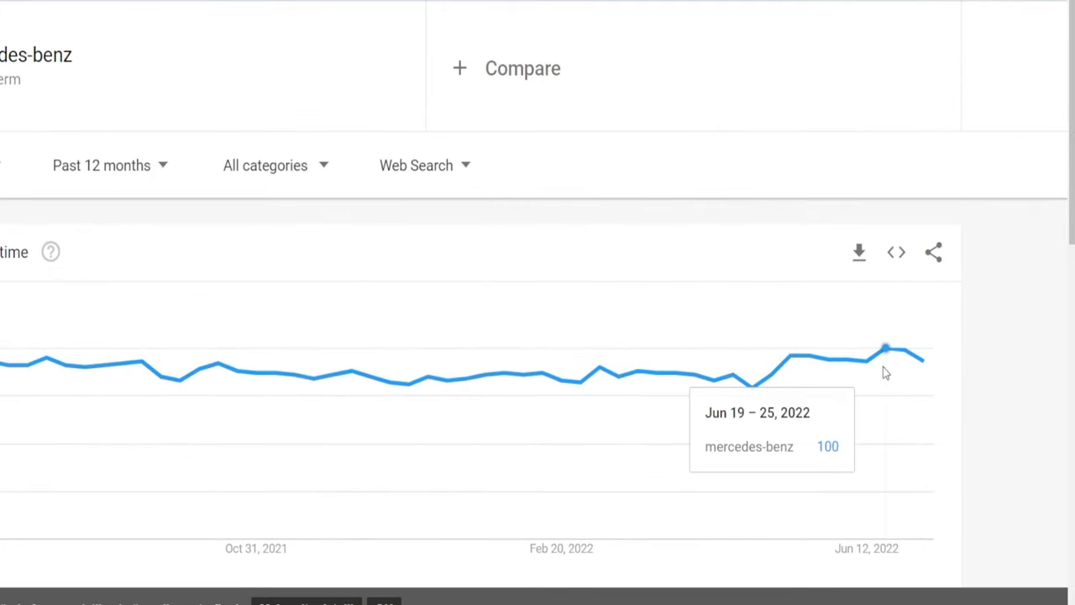
pyautogui.moveTo(901, 367)
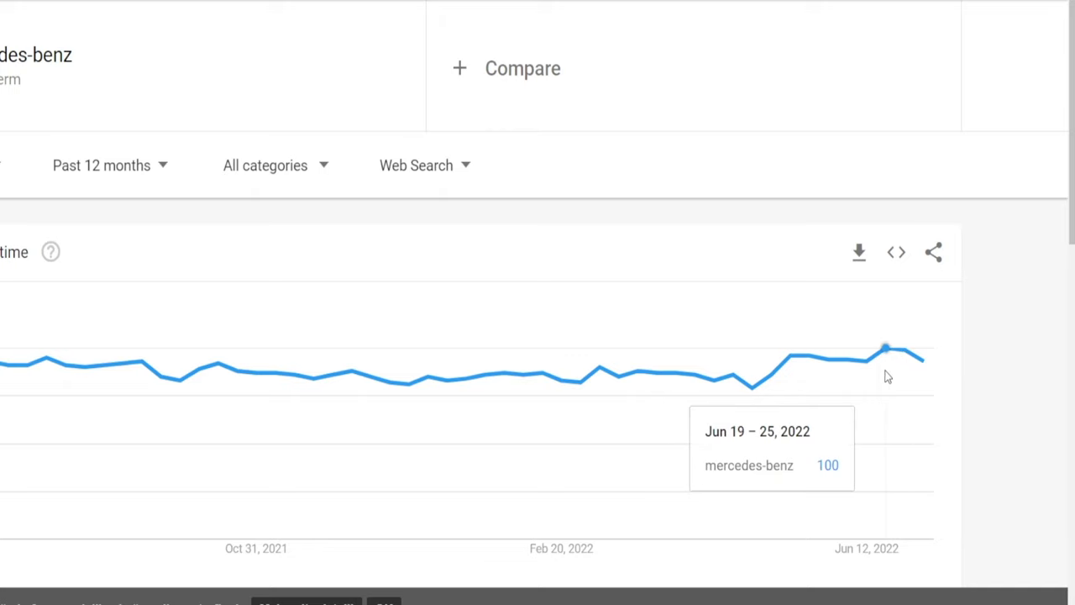
pyautogui.moveTo(826, 383)
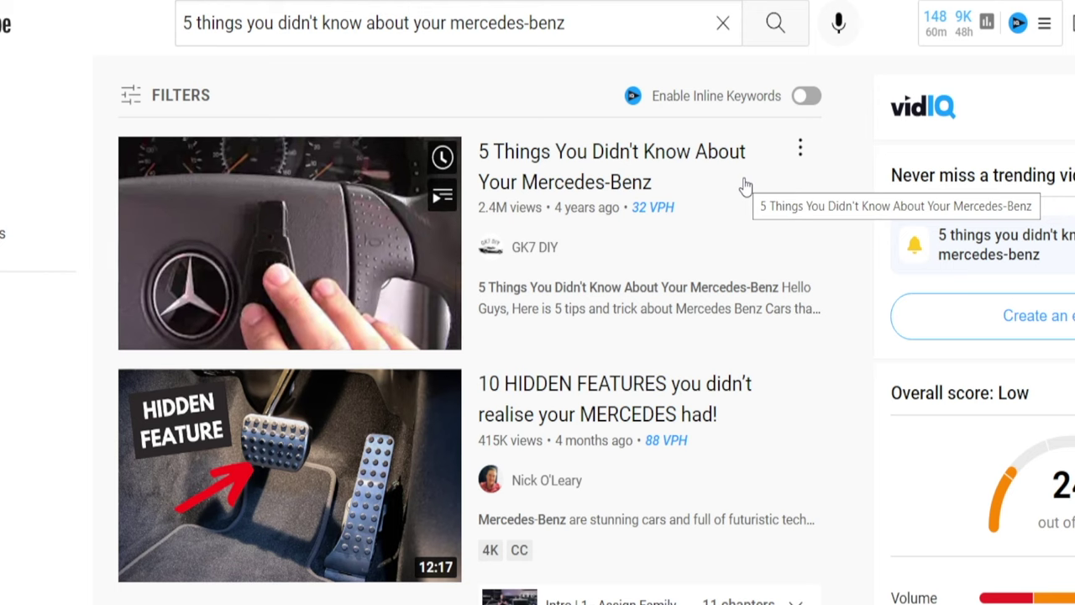
pyautogui.scroll(-2, 938, 236)
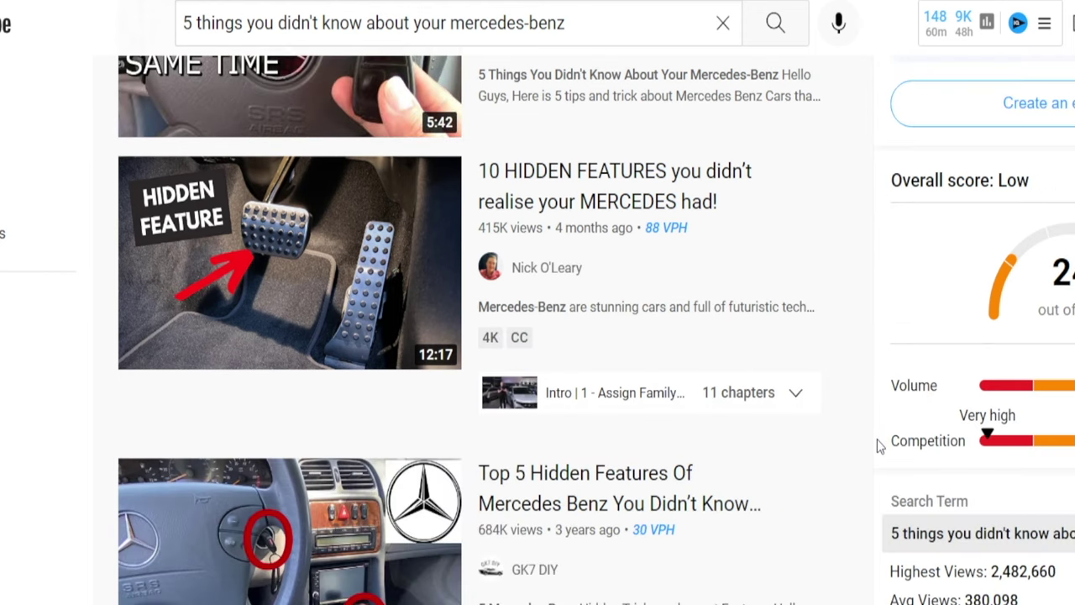
pyautogui.scroll(-2, 879, 447)
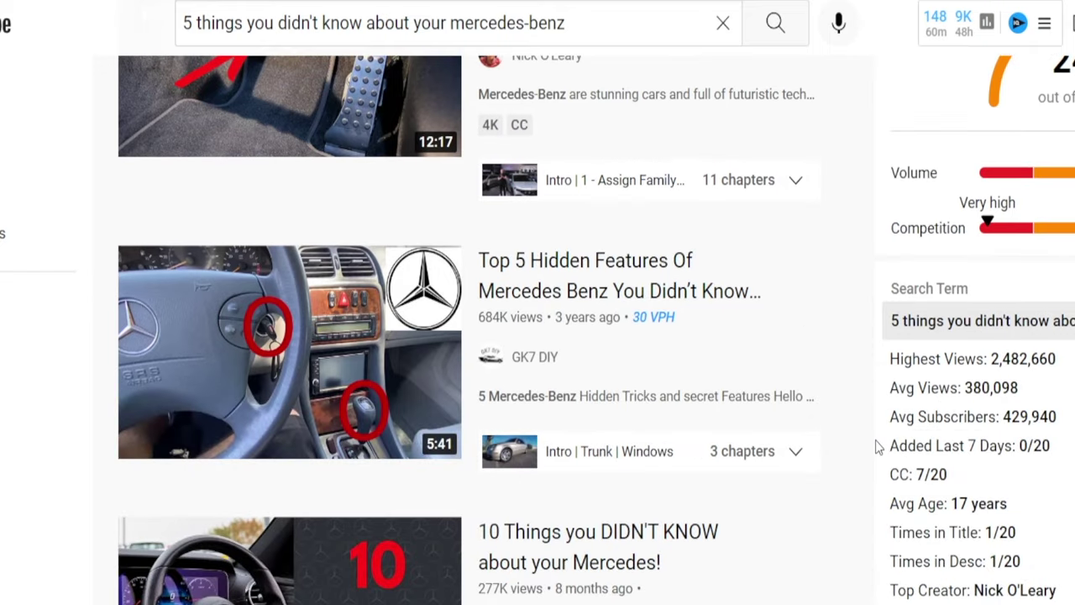
pyautogui.scroll(-5, 868, 387)
pyautogui.scroll(-4, 891, 383)
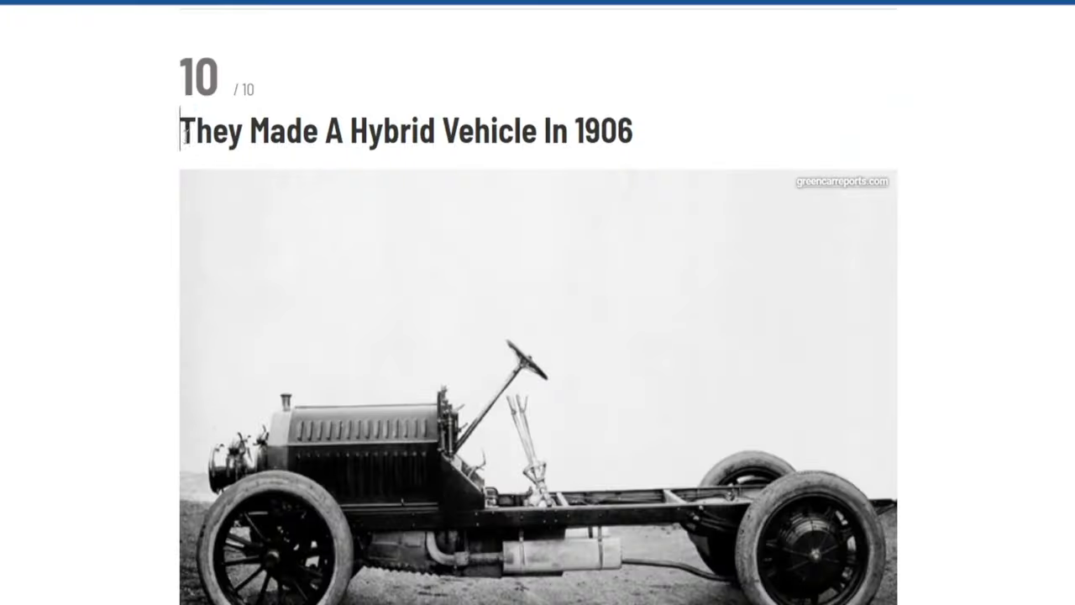
pyautogui.moveTo(180, 130); pyautogui.dragTo(675, 142)
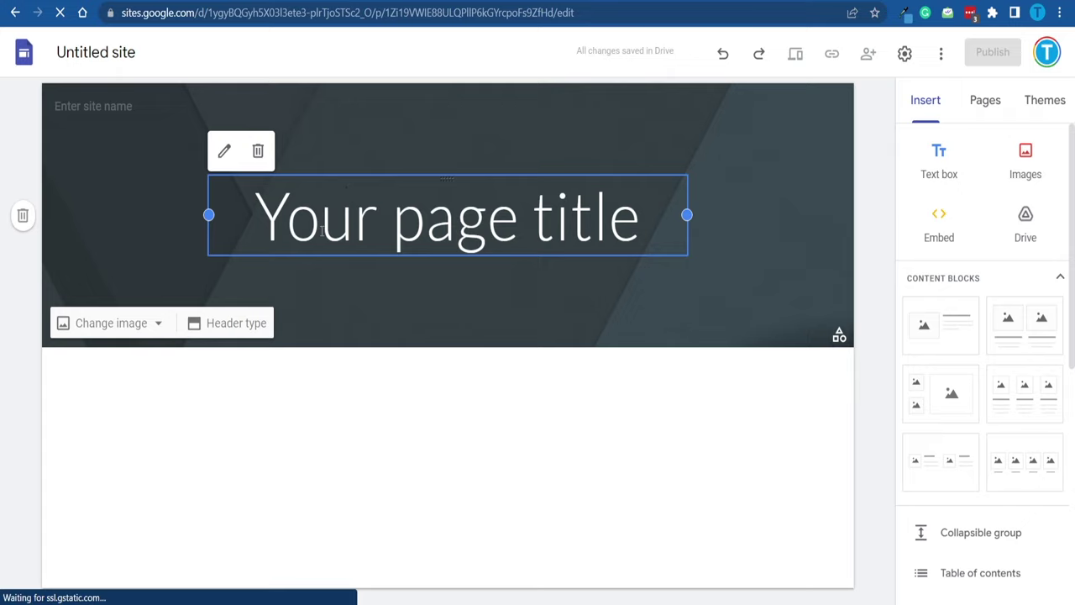
# Step: Widen the 'They Made A Hybrid Vehicle In 1906' title box both ways, recolour it, then open Change image
pyautogui.click(591, 392)
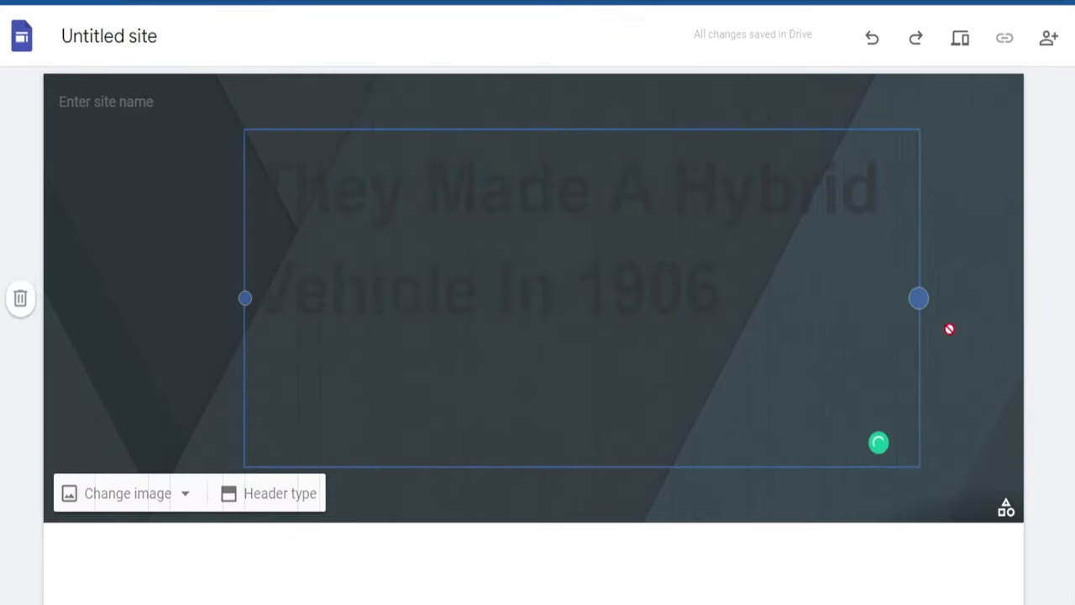
pyautogui.moveTo(949, 326); pyautogui.dragTo(974, 338)
pyautogui.moveTo(246, 298); pyautogui.dragTo(95, 298)
pyautogui.click(504, 100)
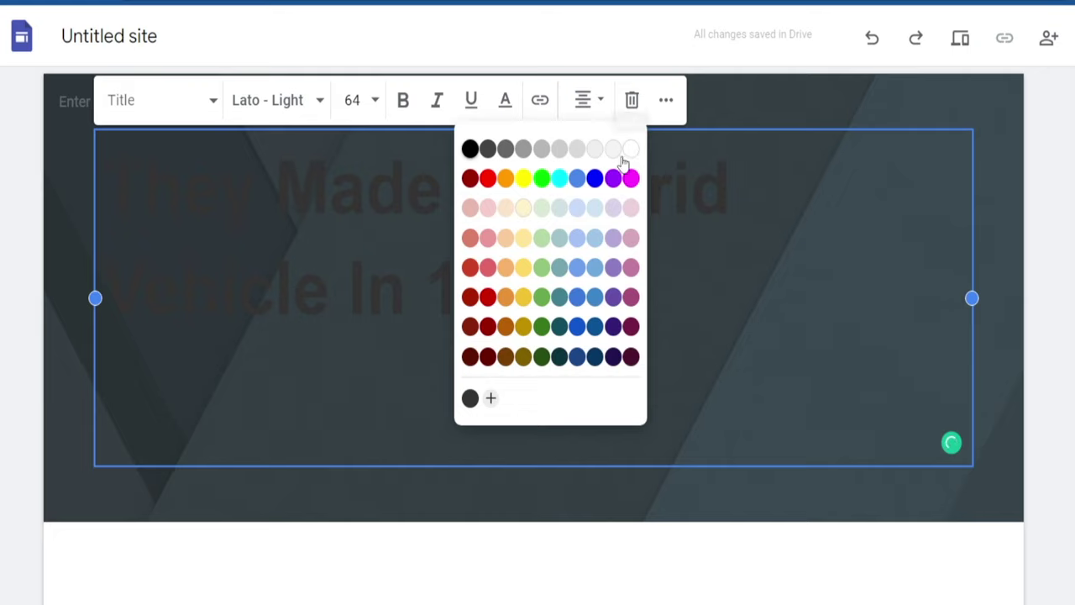
pyautogui.click(628, 155)
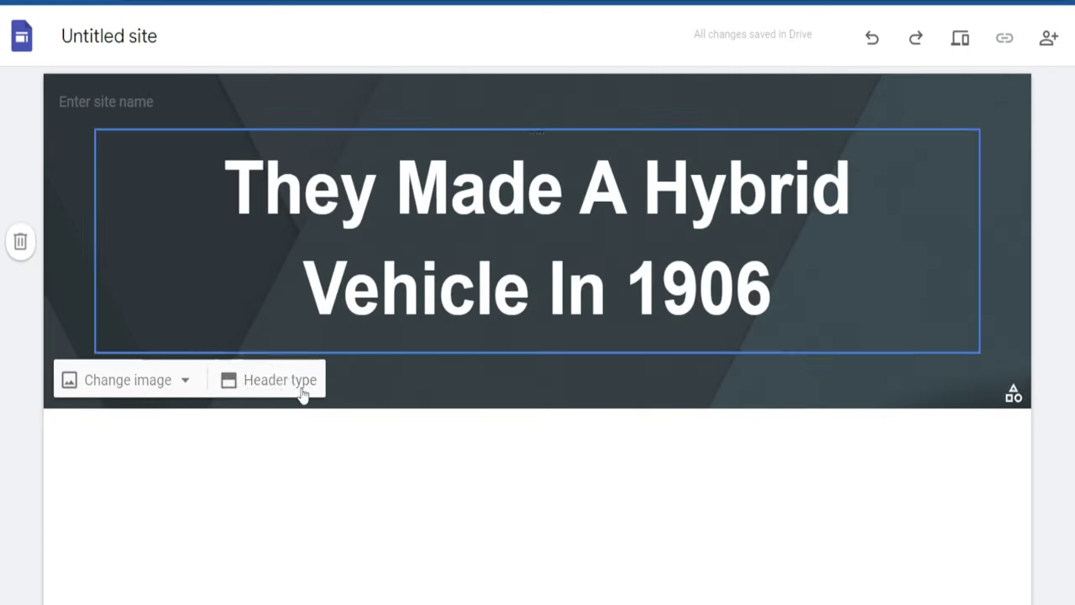
pyautogui.click(147, 396)
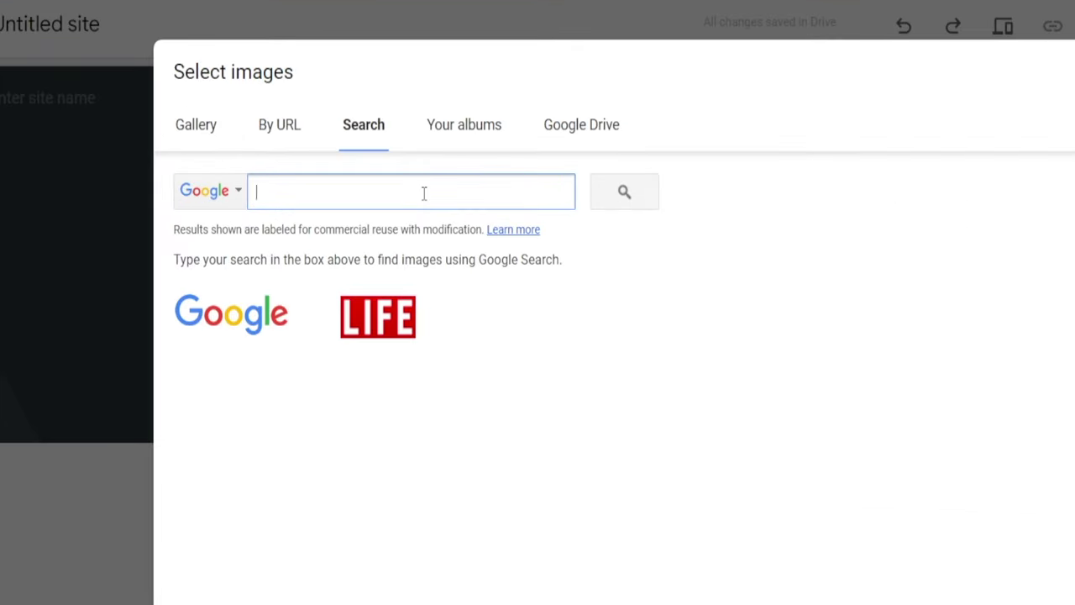
# Step: Search images for 'hybrid vehicle' and set the green EV-charging picture as the header banner
pyautogui.click(211, 191)
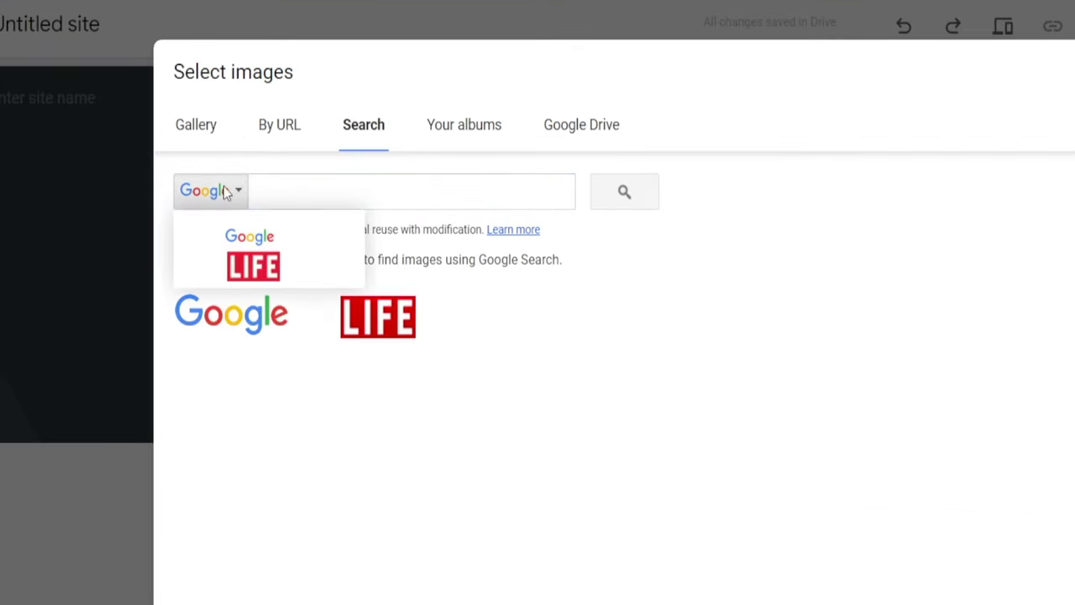
pyautogui.click(307, 192)
pyautogui.write('hybrid vehicle')
pyautogui.press('Return')
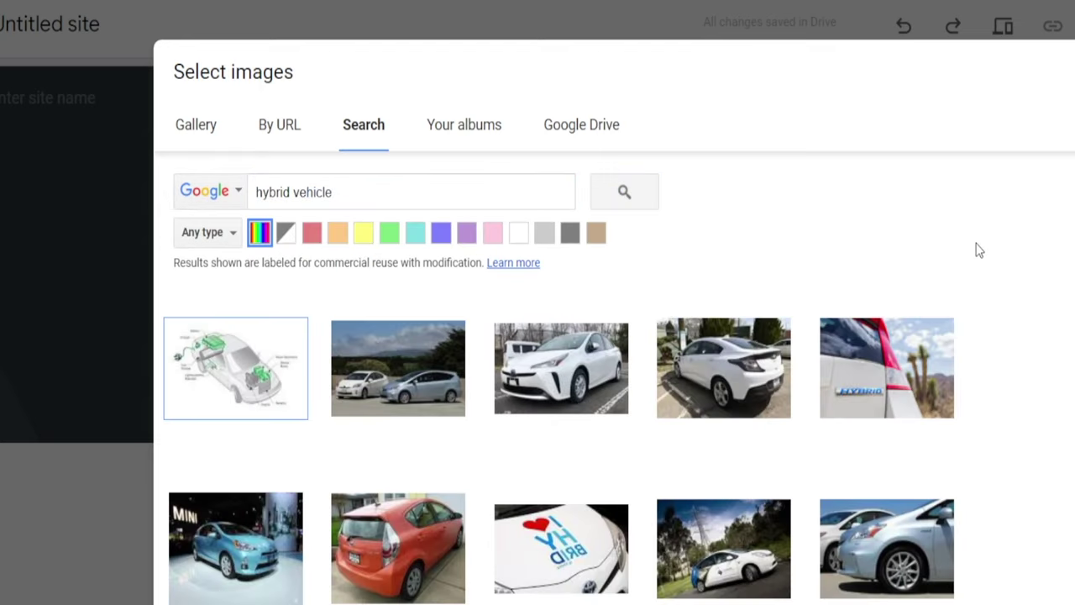
pyautogui.scroll(-5, 718, 468)
pyautogui.click(719, 468)
pyautogui.click(718, 468)
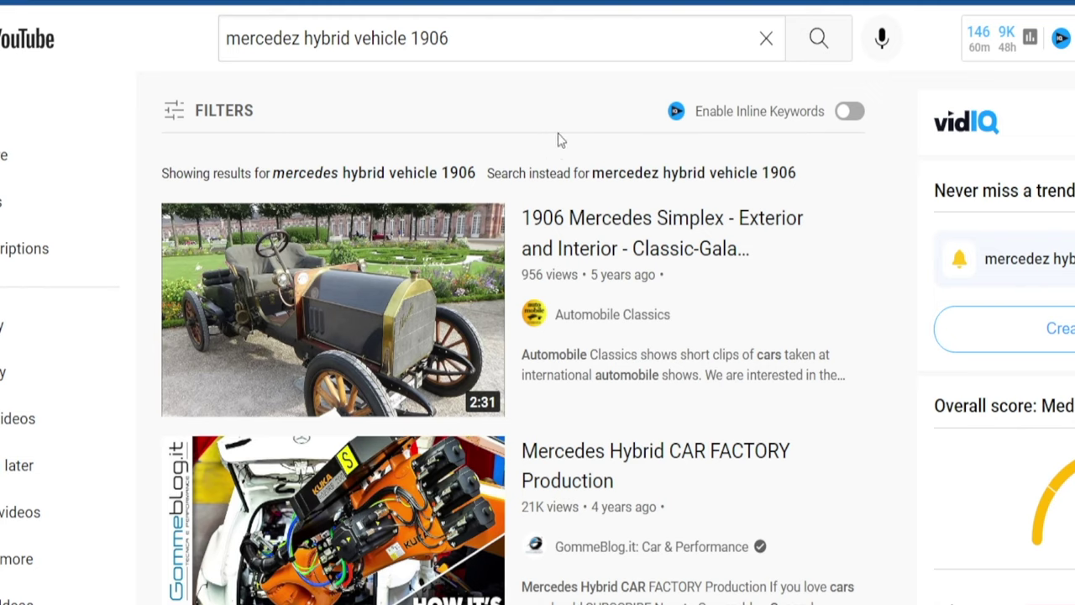
# Step: Copy the link address of the 1906 Mercedes Simplex YouTube video
pyautogui.rightClick(379, 254)
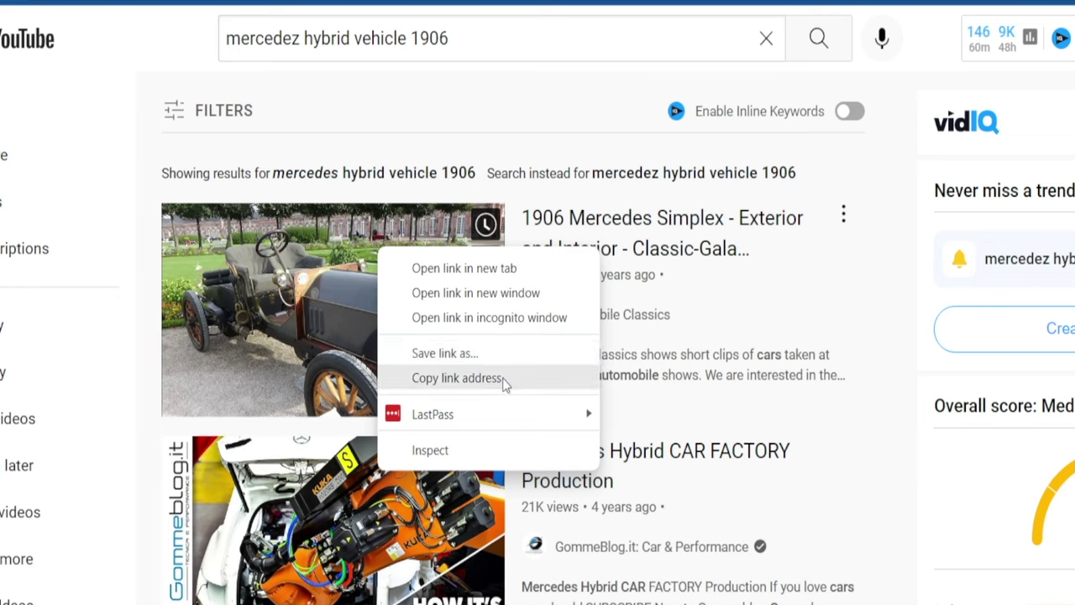
pyautogui.click(457, 378)
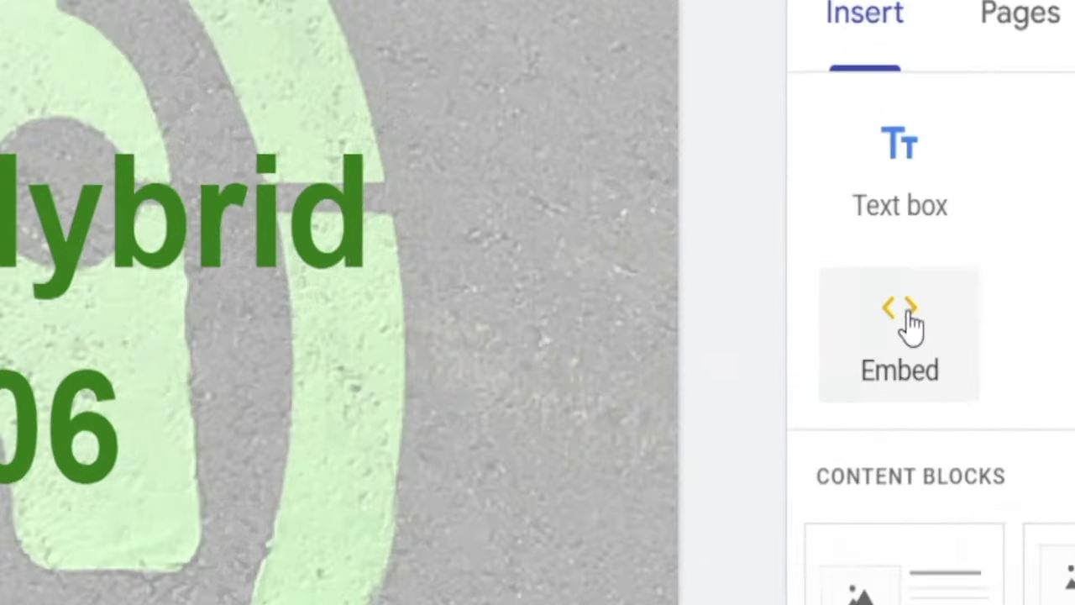
pyautogui.click(808, 324)
# Step: Embed the copied 1906 Mercedes Simplex YouTube link below the page header
pyautogui.hotkey('ctrl', 'v')
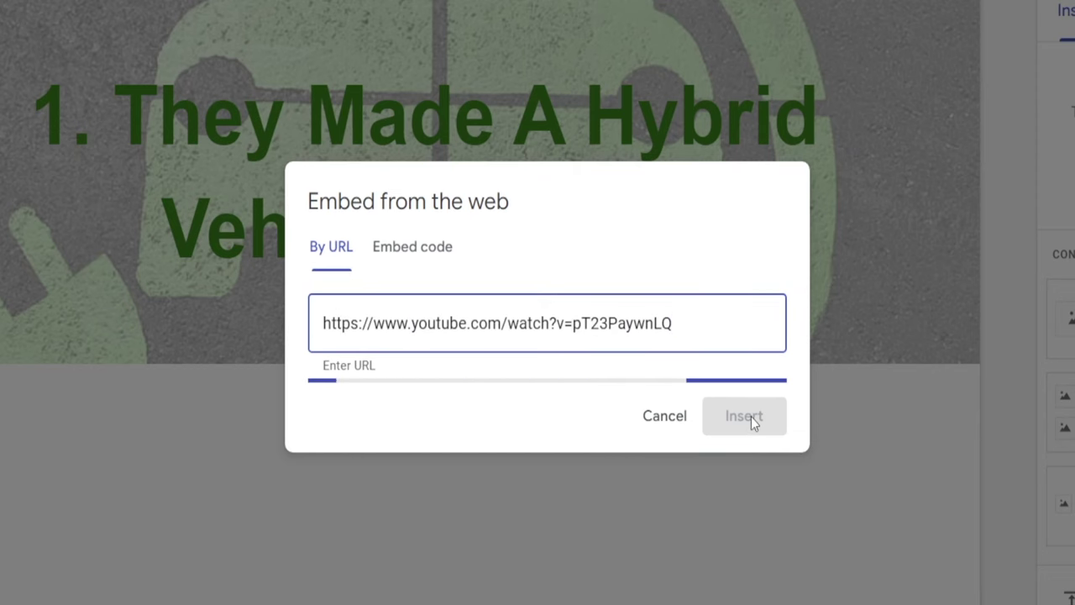
pyautogui.click(744, 538)
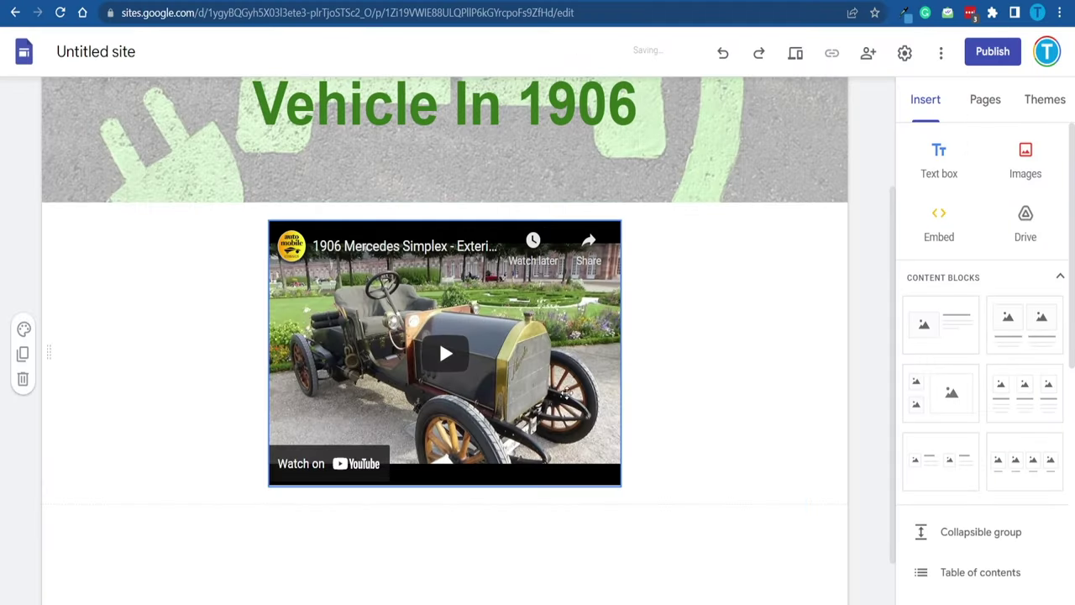
pyautogui.scroll(2, 729, 276)
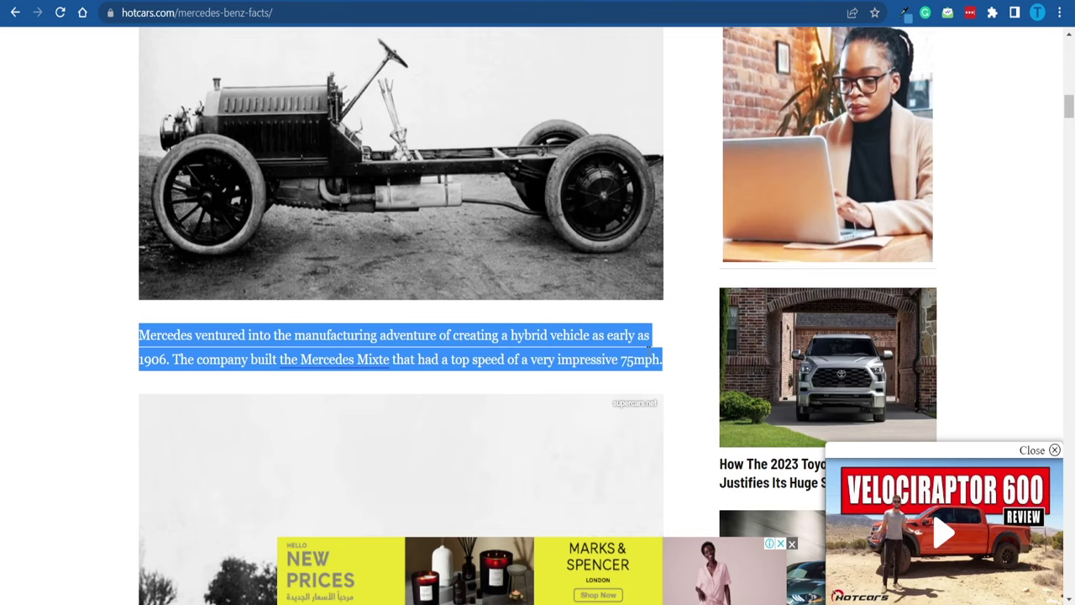
# Step: Scroll the HotCars article down to the 1906 Mercedes Mixte hybrid paragraph
pyautogui.scroll(-4, 543, 233)
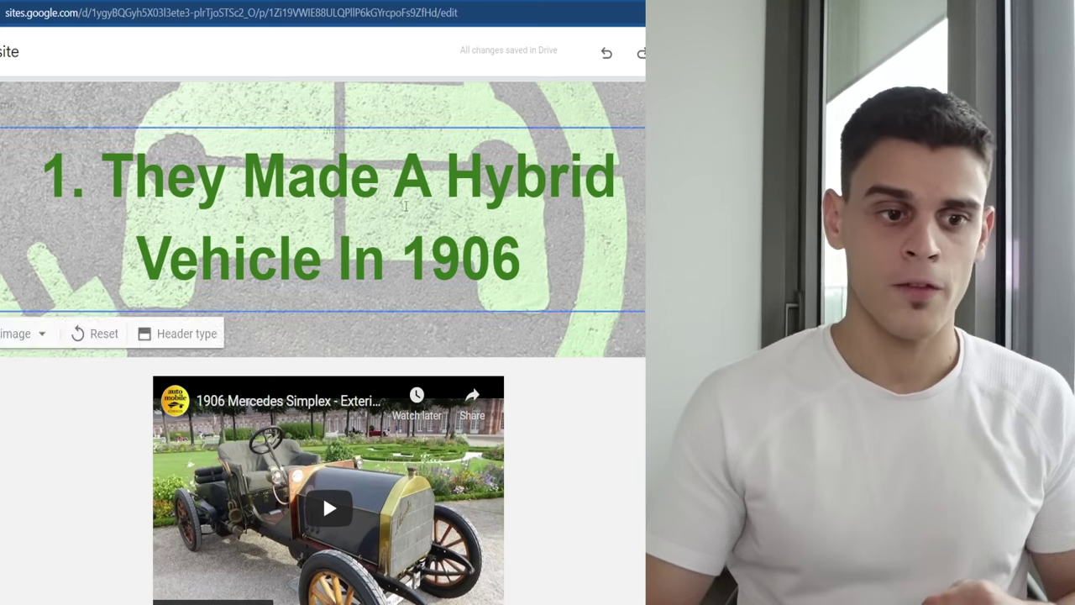
# Step: Copy the Mixte car photo's image address from HotCars and embed it below the paragraph
pyautogui.scroll(-1, 616, 470)
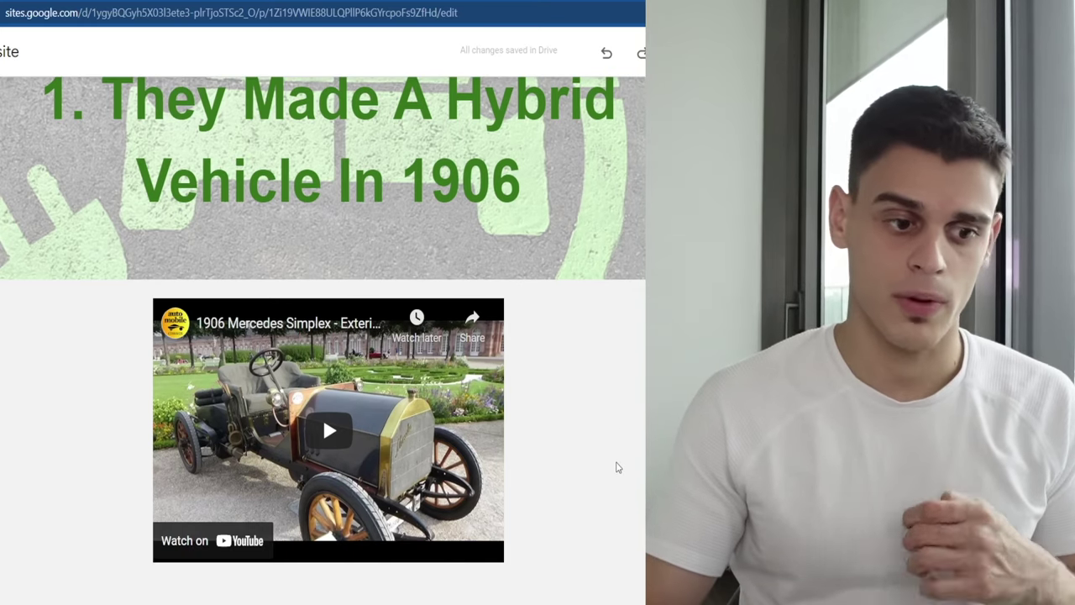
pyautogui.scroll(-3, 616, 469)
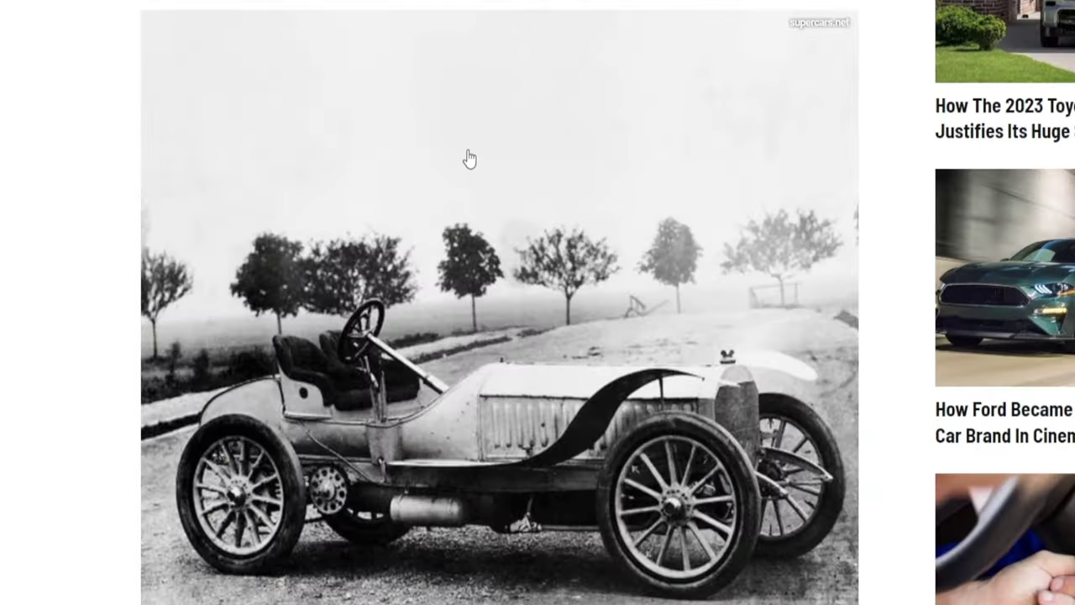
pyautogui.rightClick(391, 193)
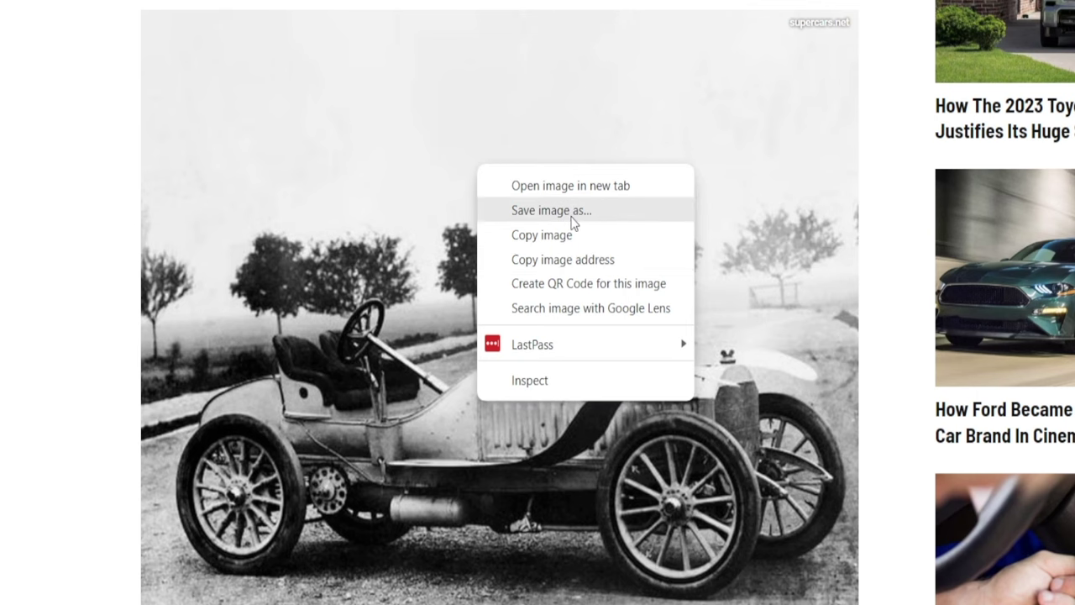
pyautogui.click(554, 261)
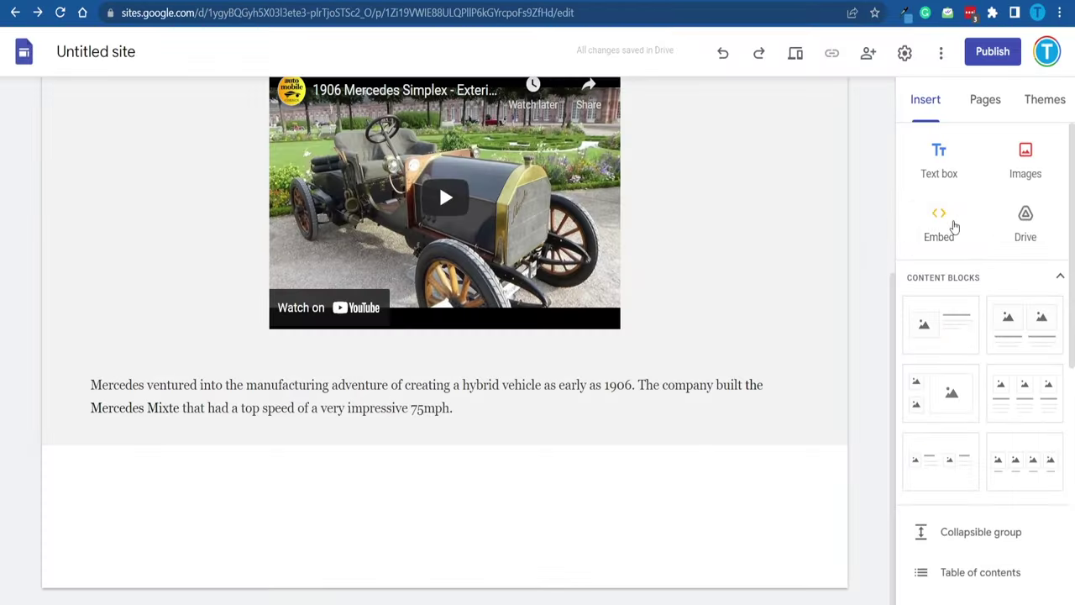
pyautogui.click(954, 227)
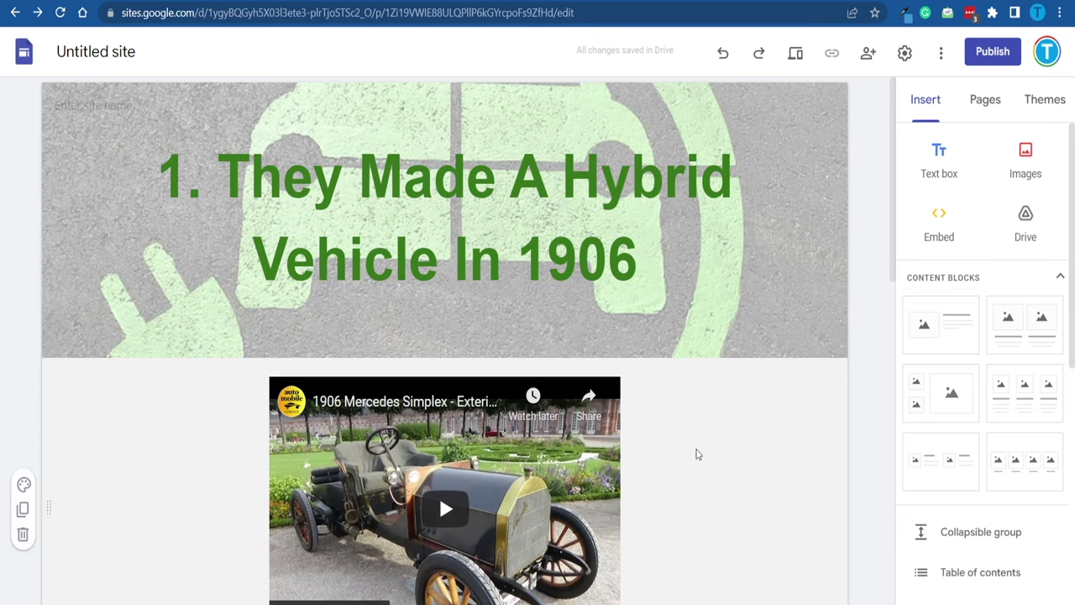
# Step: Enlarge the black-and-white Mixte car photo by dragging its corners until it fills most of the page width
pyautogui.scroll(-3, 529, 403)
pyautogui.scroll(-4, 747, 312)
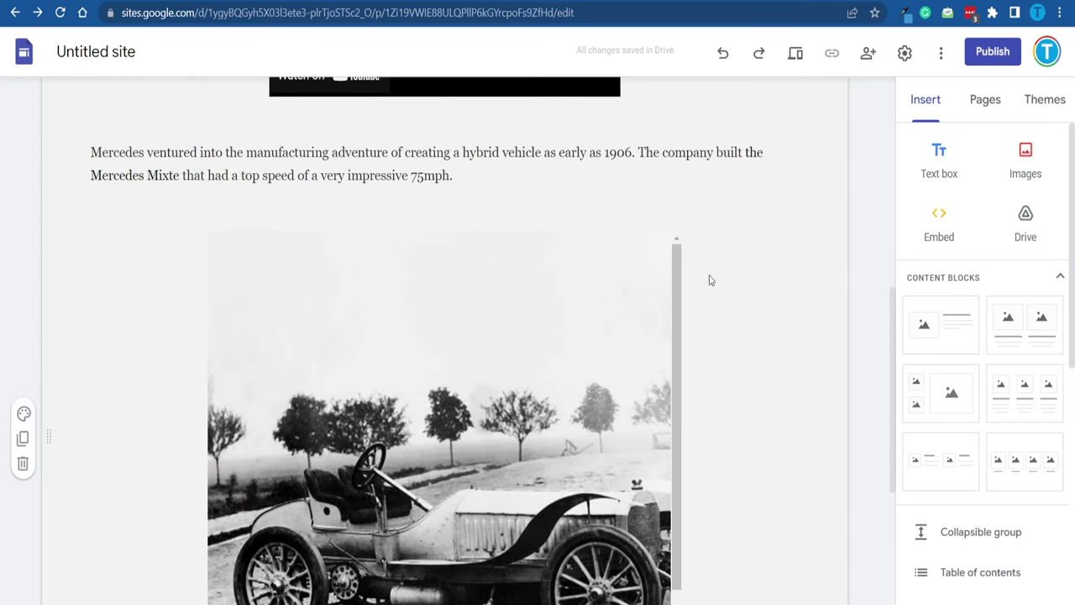
pyautogui.scroll(-3, 693, 338)
pyautogui.click(601, 406)
pyautogui.moveTo(682, 412); pyautogui.dragTo(744, 442)
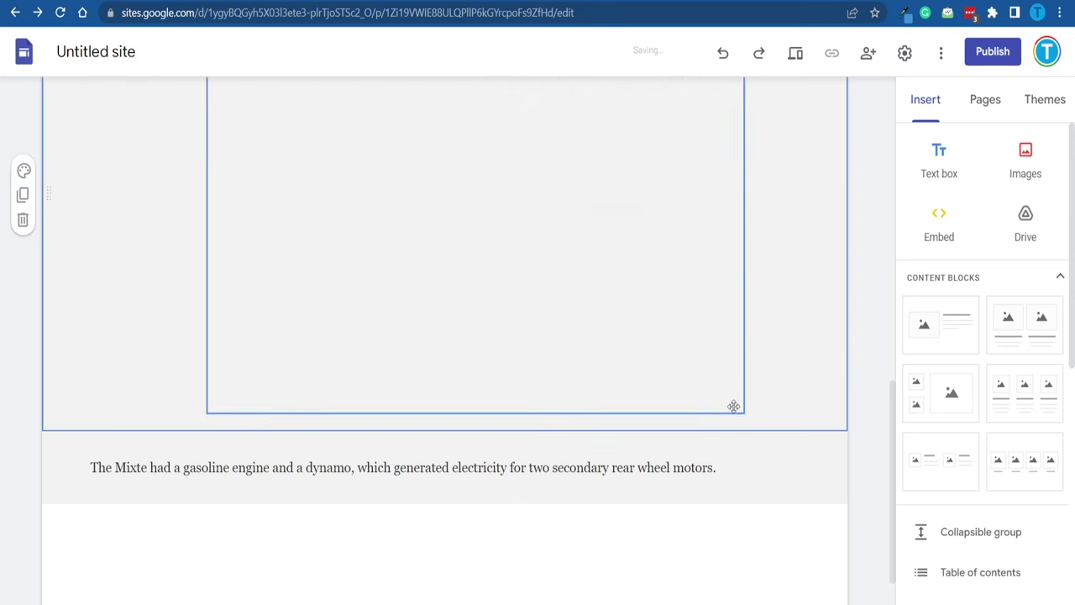
pyautogui.scroll(-1, 441, 402)
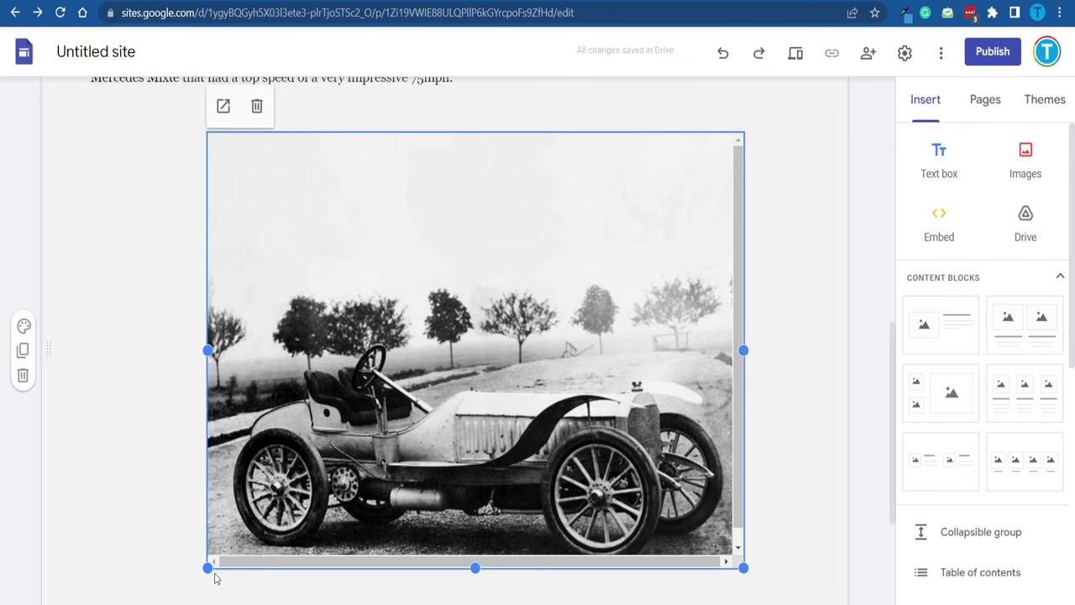
pyautogui.moveTo(207, 569); pyautogui.dragTo(199, 578)
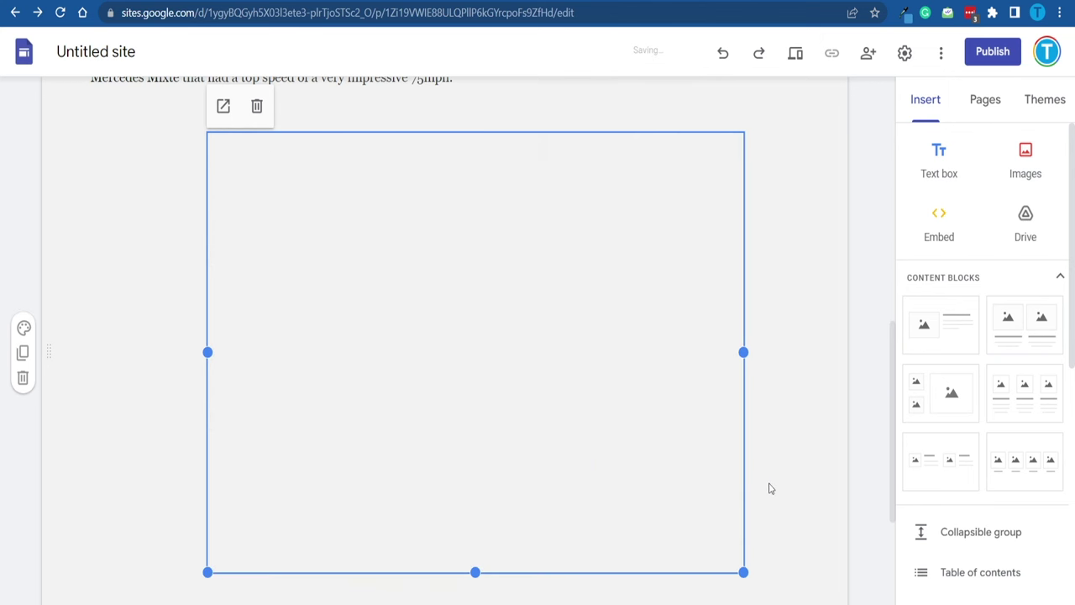
pyautogui.scroll(-3, 871, 463)
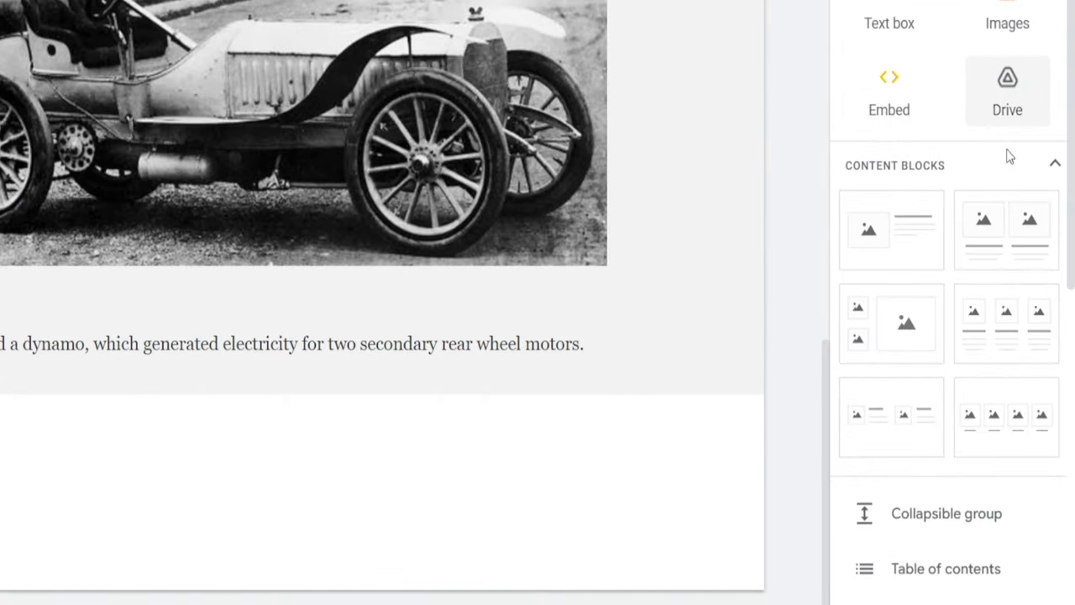
# Step: Begin a 'Previous' button on the fact page, then abandon it
pyautogui.scroll(-3, 1014, 367)
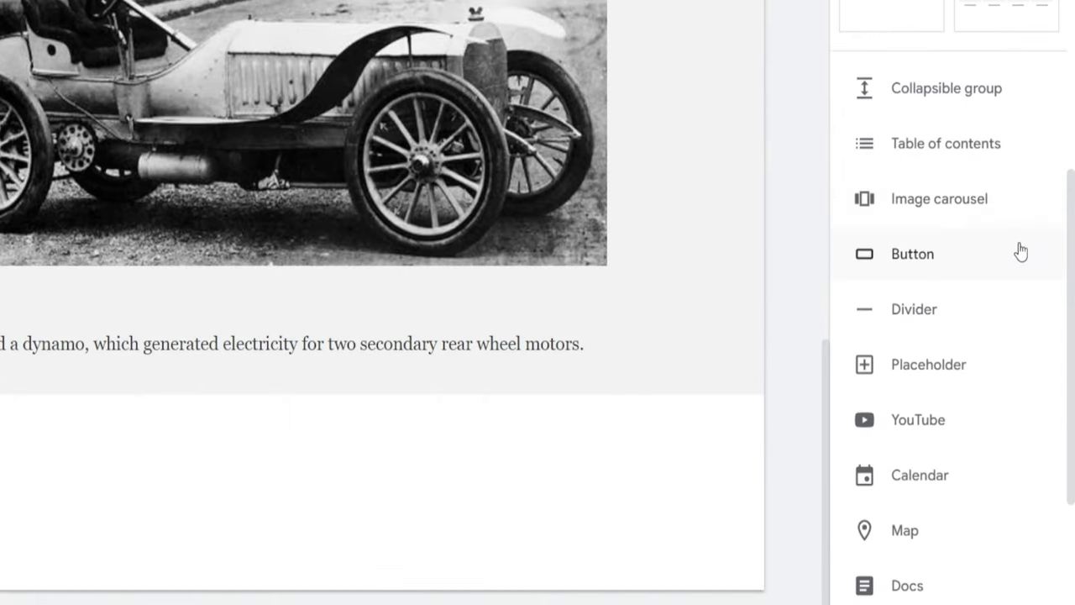
pyautogui.click(913, 255)
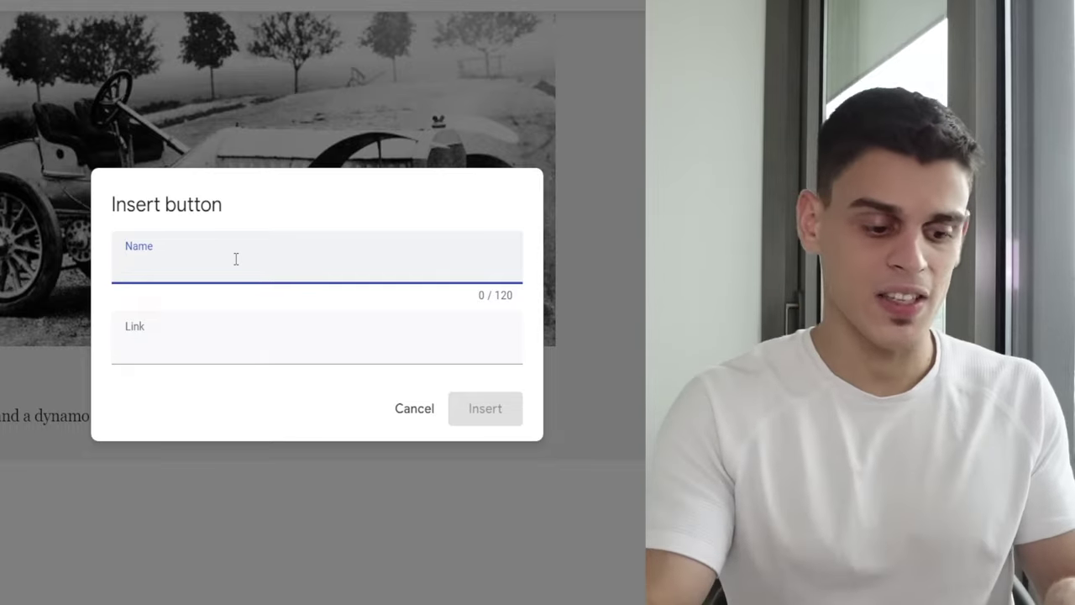
pyautogui.write('P')
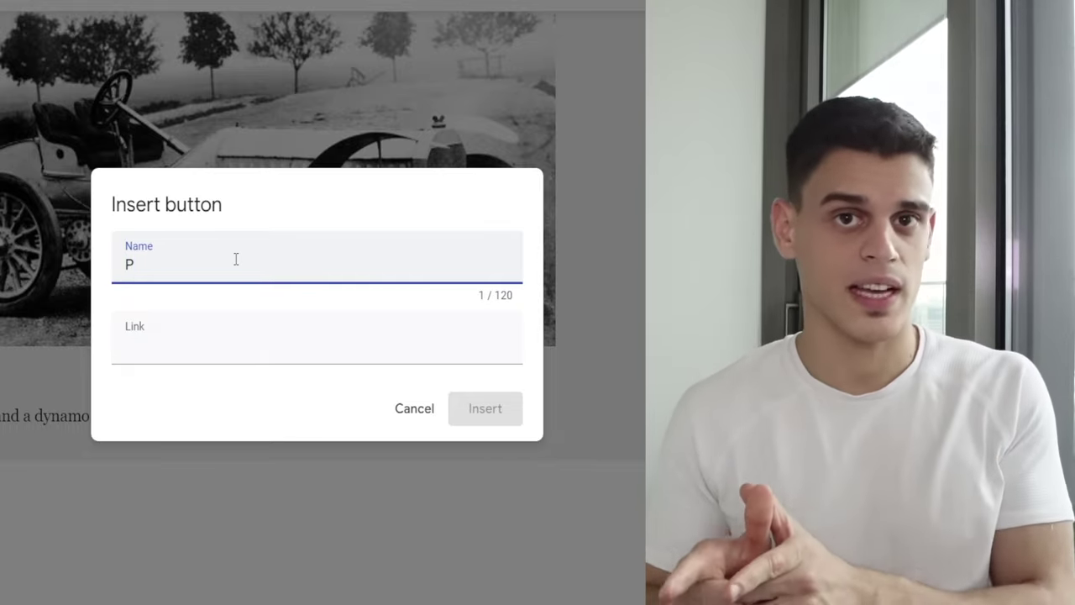
pyautogui.write('revious')
pyautogui.click(224, 356)
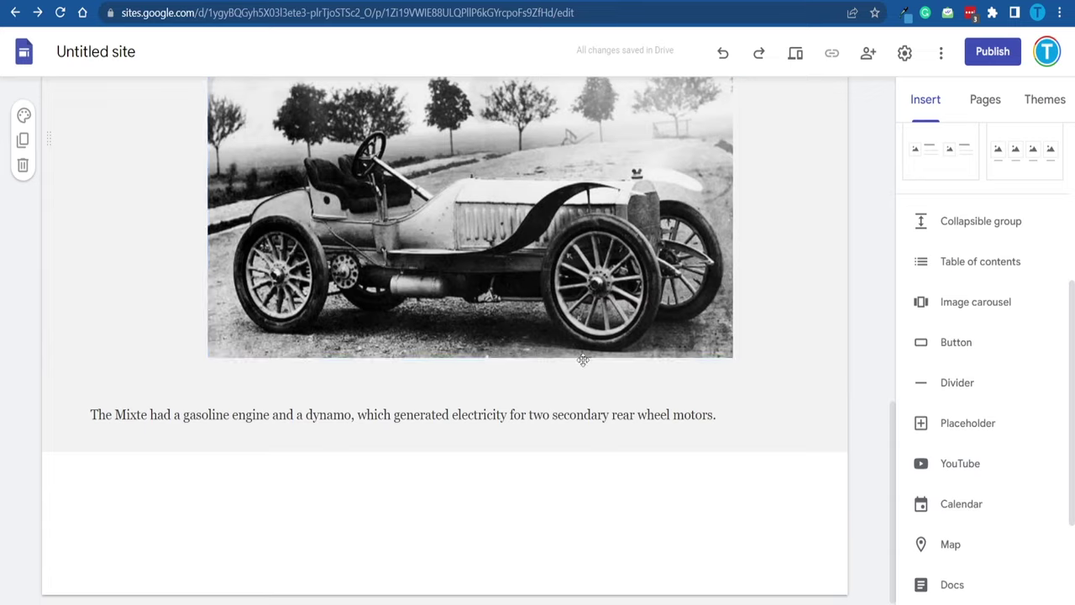
pyautogui.scroll(10, 582, 359)
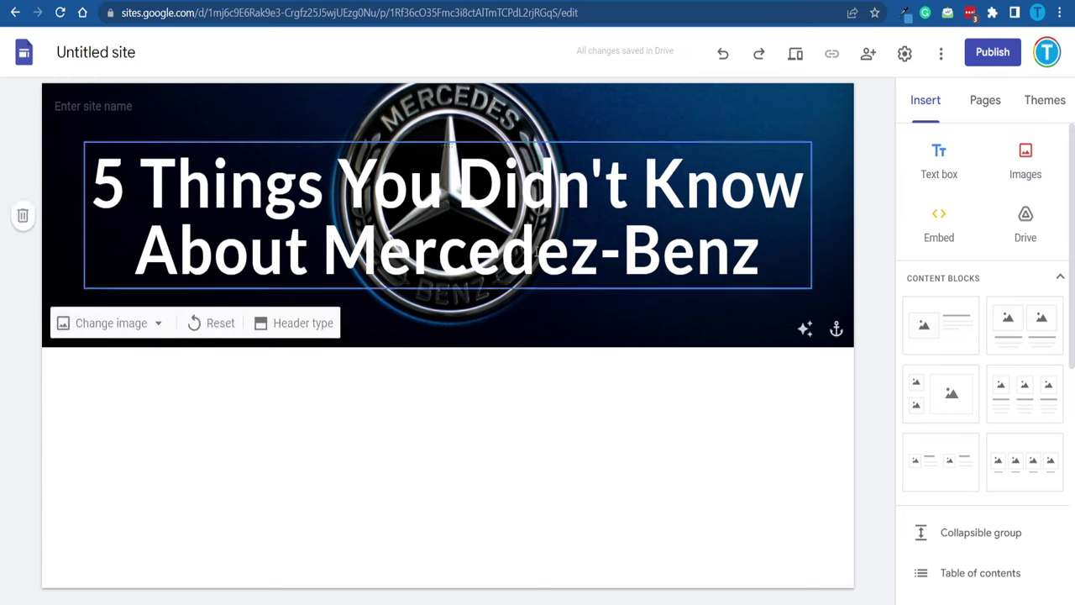
# Step: Start a new button on the title page named NEXT
pyautogui.scroll(-3, 1016, 537)
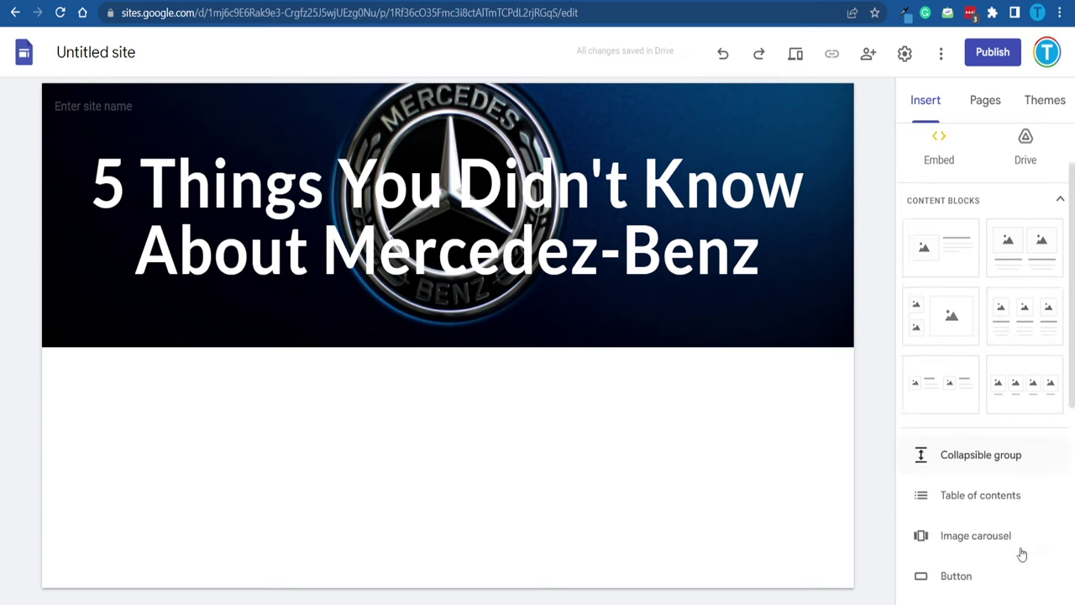
pyautogui.click(984, 435)
pyautogui.write('NEXT')
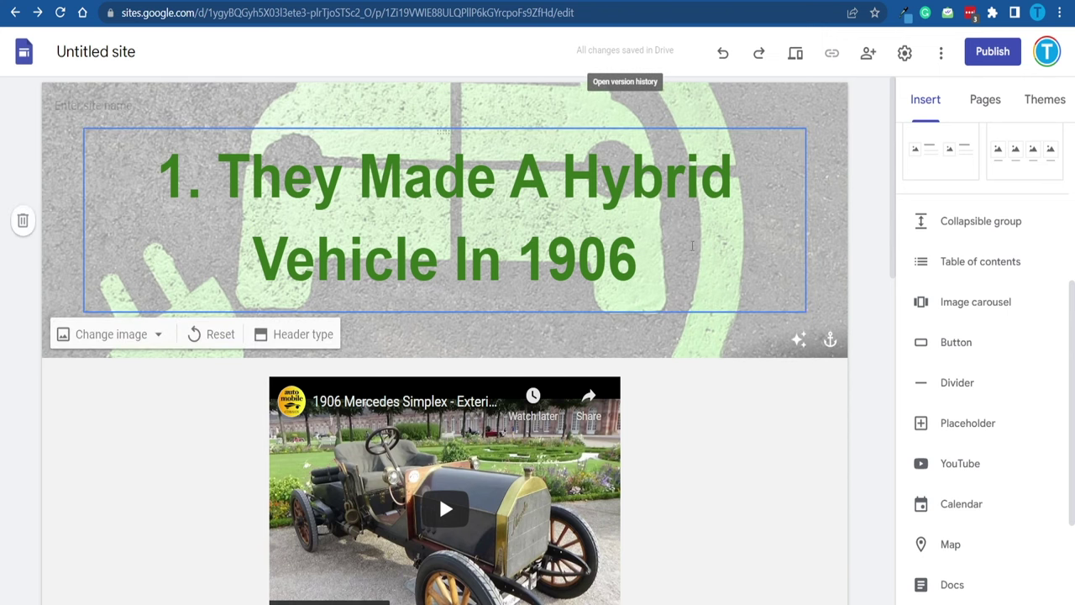
# Step: Begin publishing the fact page with the web address mercedezbenz1
pyautogui.scroll(-5, 786, 252)
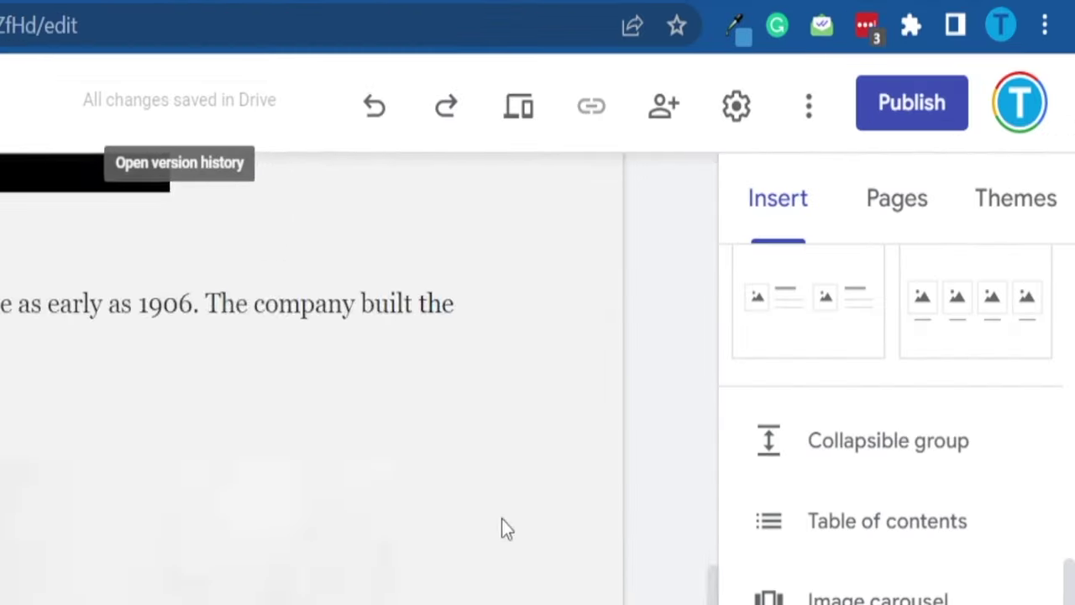
pyautogui.scroll(-3, 502, 528)
pyautogui.click(918, 114)
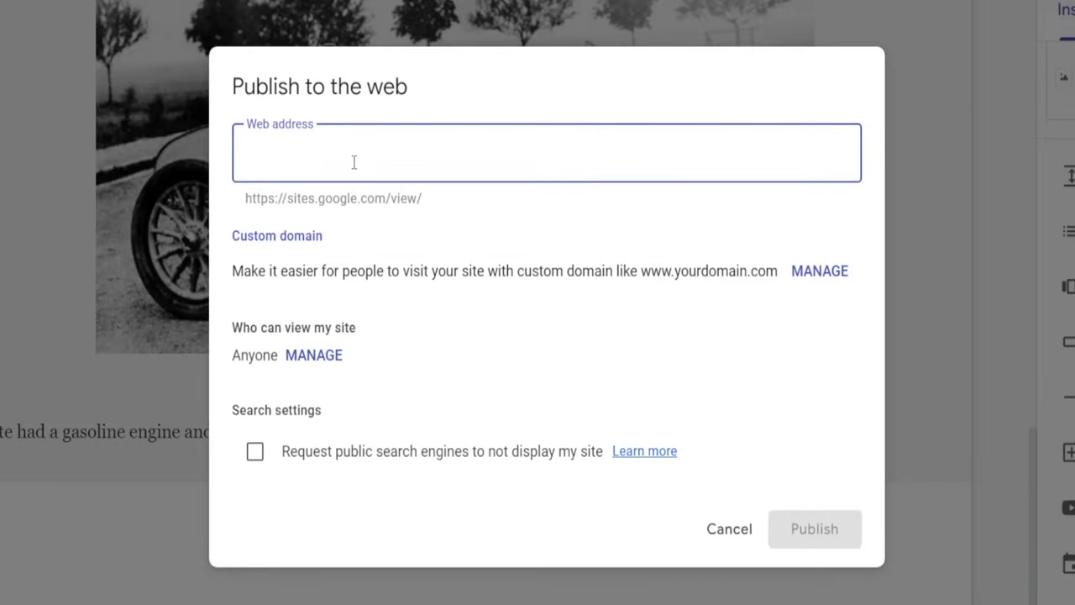
pyautogui.hotkey('ctrl', 'v')
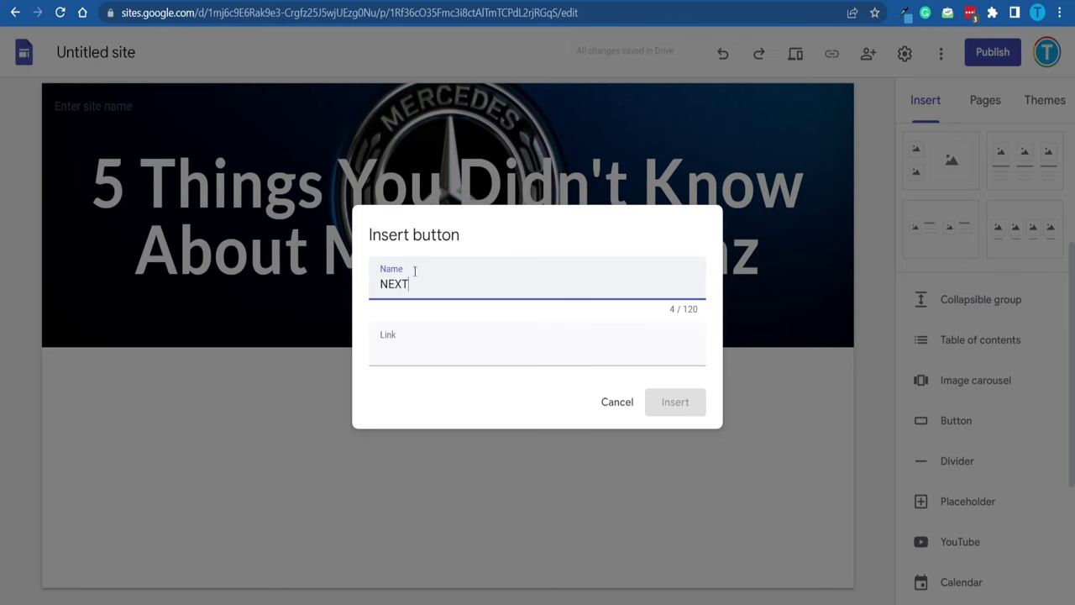
# Step: Link the NEXT button to the published mercedezbenz1 fact page, insert it, and position it
pyautogui.click(434, 369)
pyautogui.write('https://sites.google.com/view/mercedezbenz1/home')
pyautogui.click(673, 402)
pyautogui.moveTo(137, 384); pyautogui.dragTo(357, 383)
pyautogui.click(526, 459)
pyautogui.click(509, 384)
pyautogui.click(432, 339)
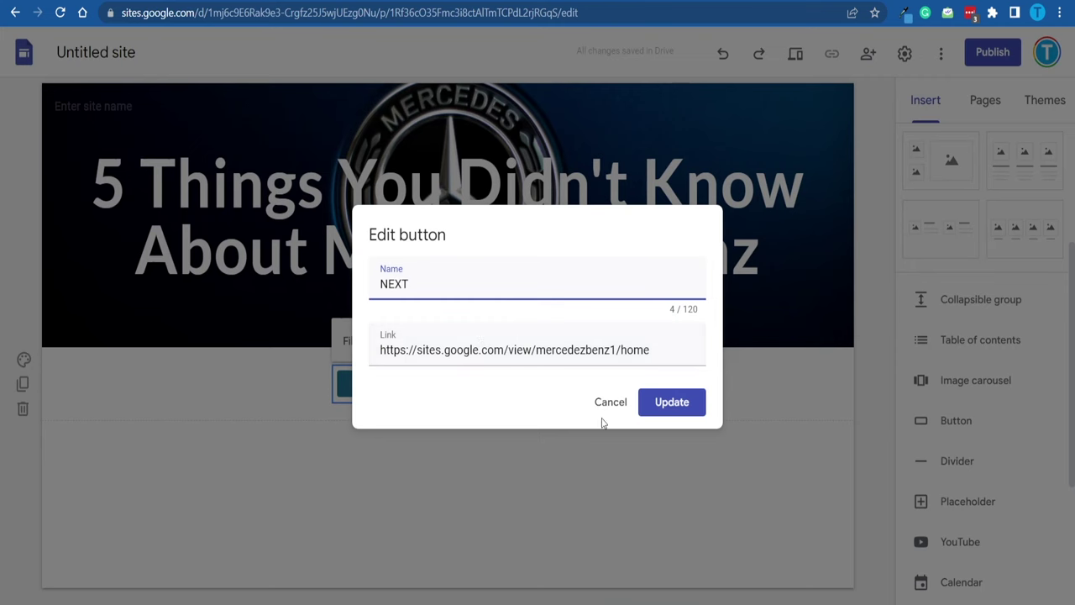
pyautogui.click(672, 402)
# Step: Give the NEXT button's section the teal Style 3 background and start publishing
pyautogui.click(23, 360)
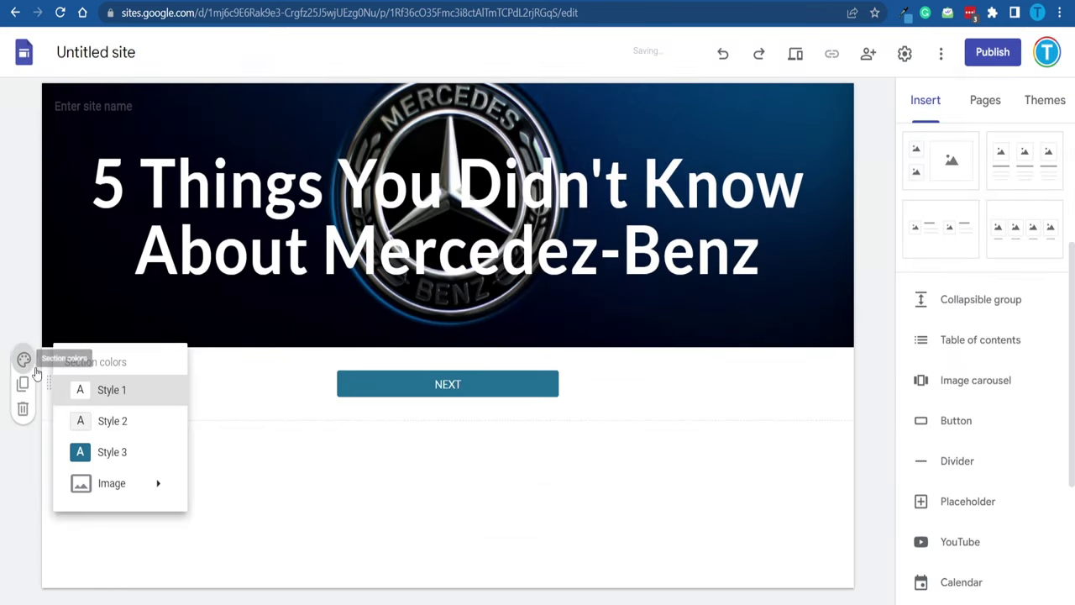
pyautogui.click(112, 452)
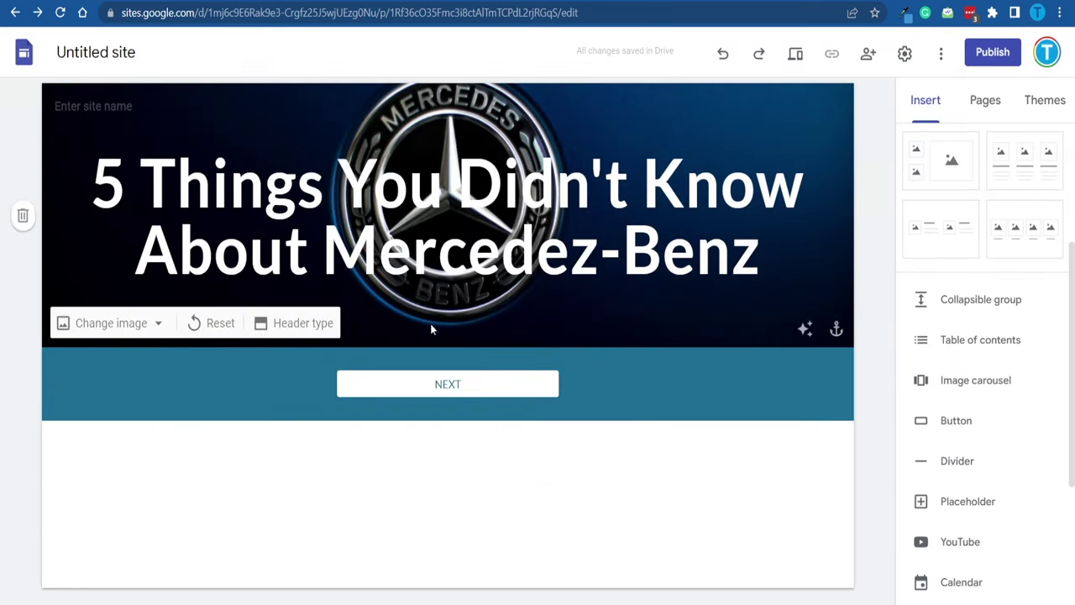
pyautogui.click(999, 55)
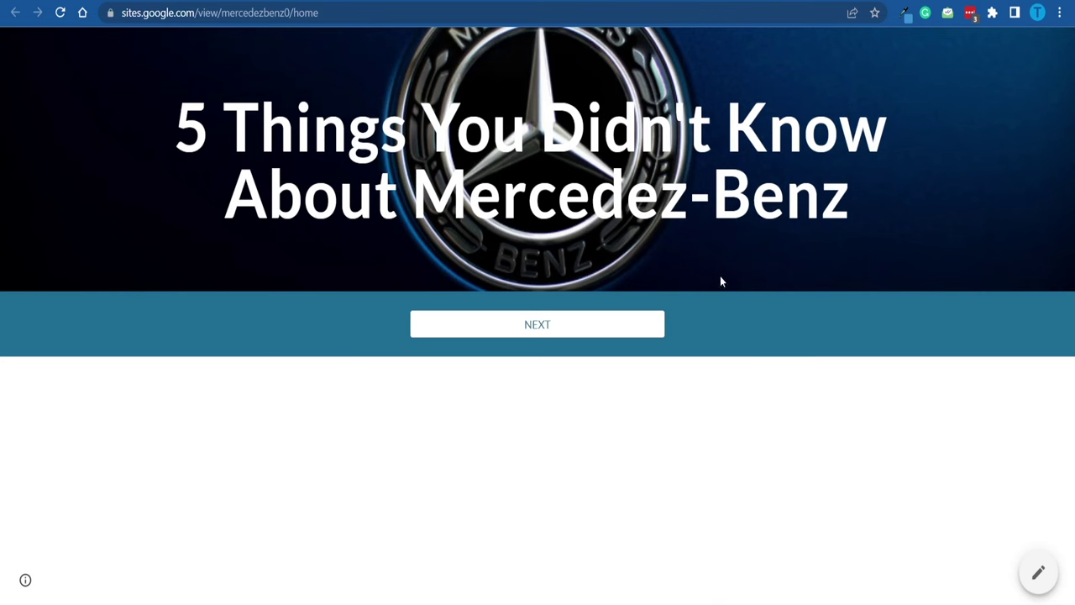
# Step: Follow NEXT on the live mercedezbenz0 title page and scroll through the published fact page
pyautogui.click(573, 333)
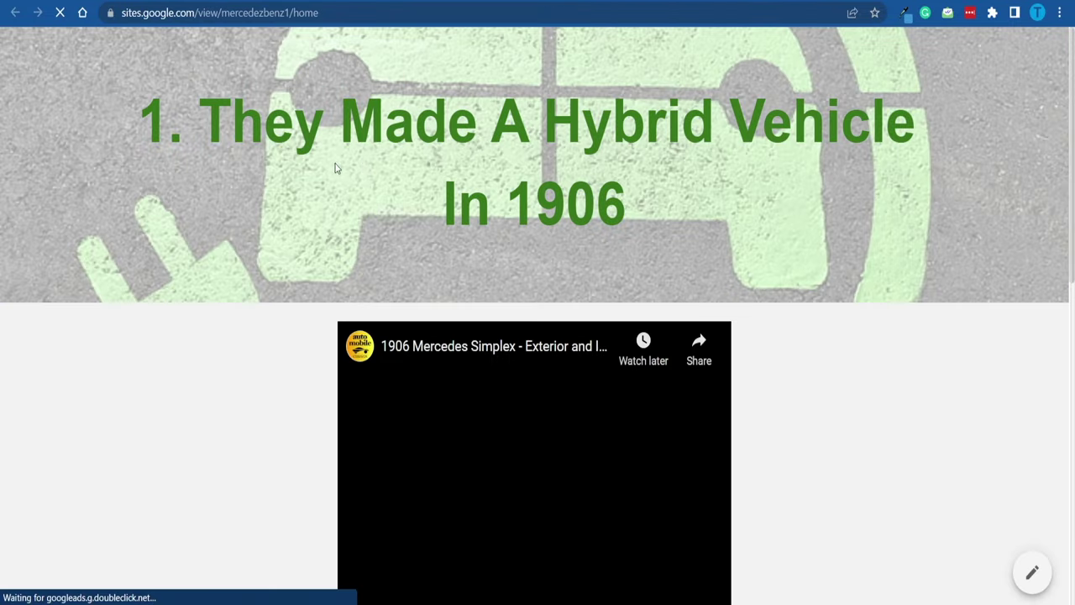
pyautogui.scroll(-3, 428, 220)
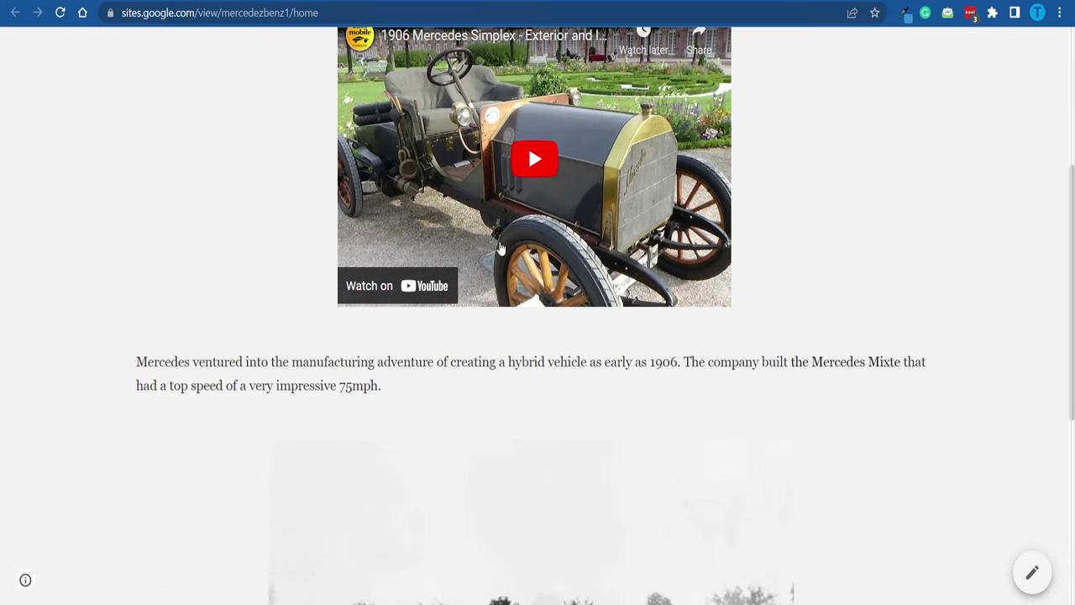
pyautogui.scroll(-4, 639, 216)
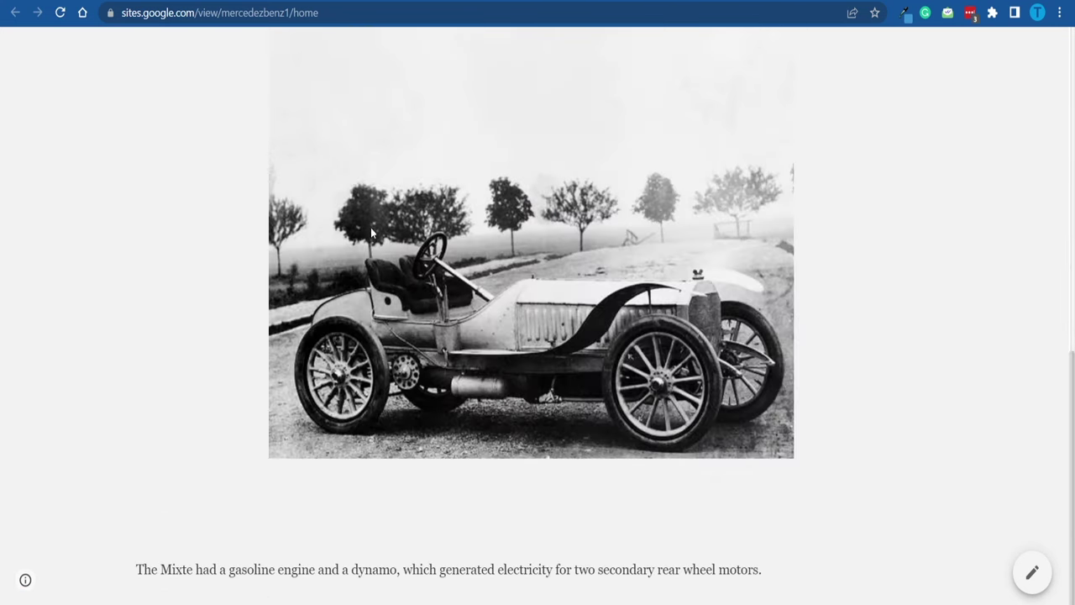
pyautogui.scroll(4, 781, 311)
pyautogui.scroll(-4, 806, 285)
# Step: Switch between the published title and fact pages, then return to the site editor
pyautogui.click(796, 1)
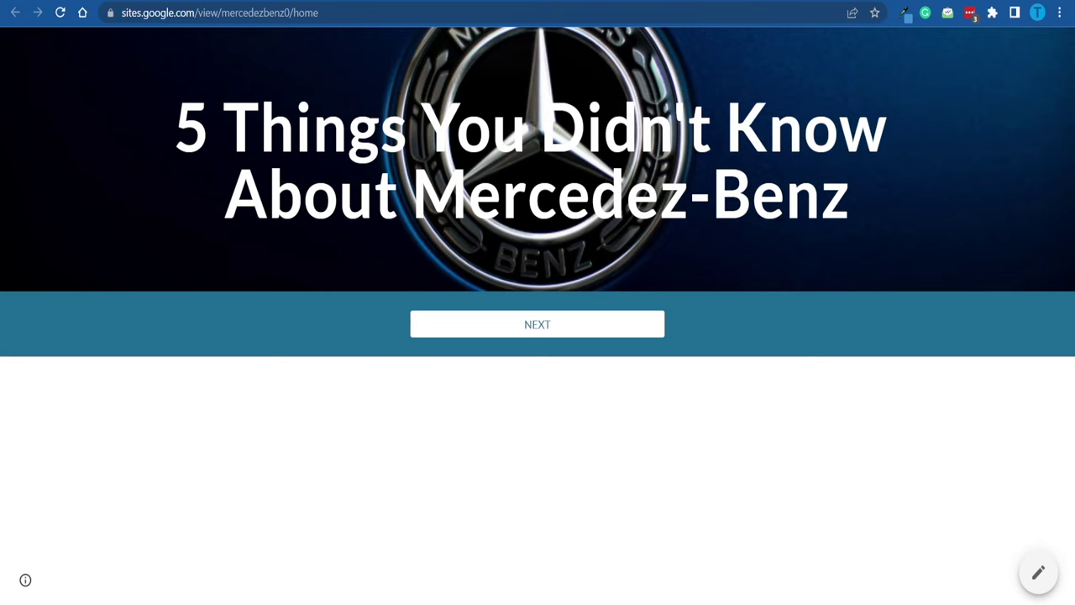
pyautogui.hotkey('ctrl', 'Tab')
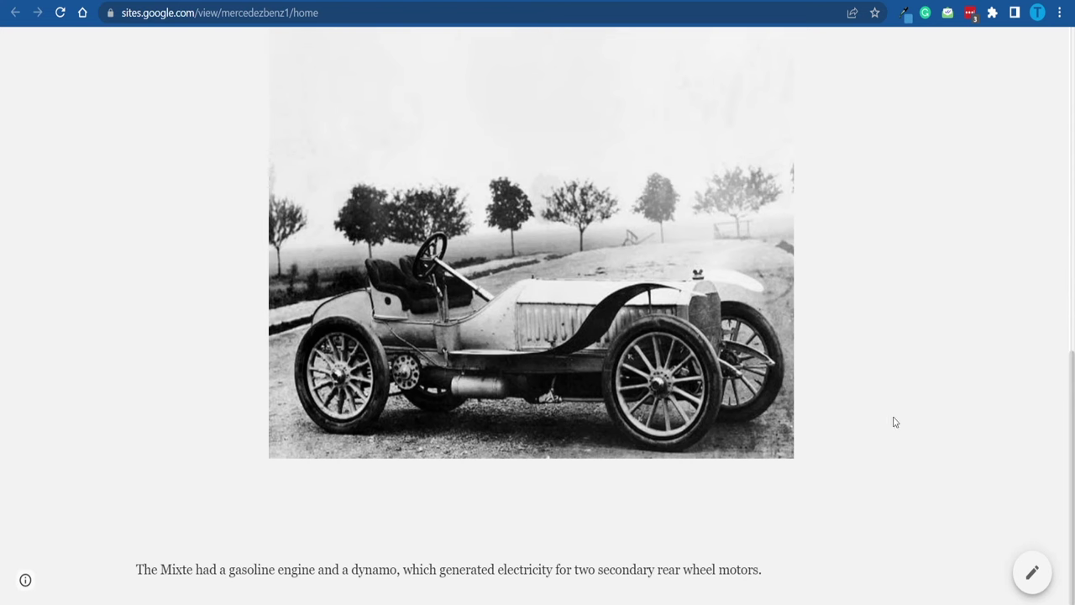
pyautogui.hotkey('ctrl', 'Tab')
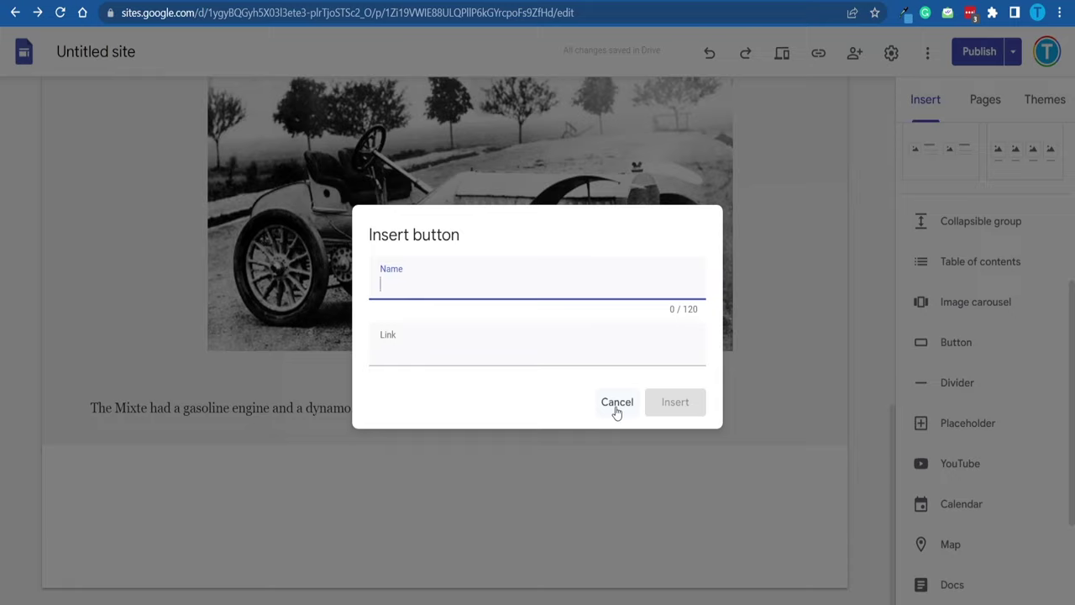